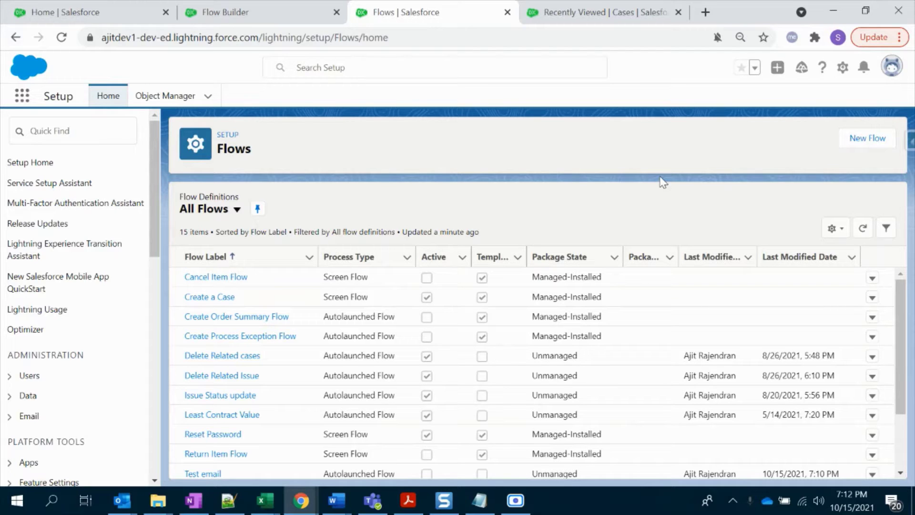
Correct the misspelling 'Wroking' to 'Working' in the Notepad use-case note.
{"action": "left_click", "coordinate": [478, 507]}
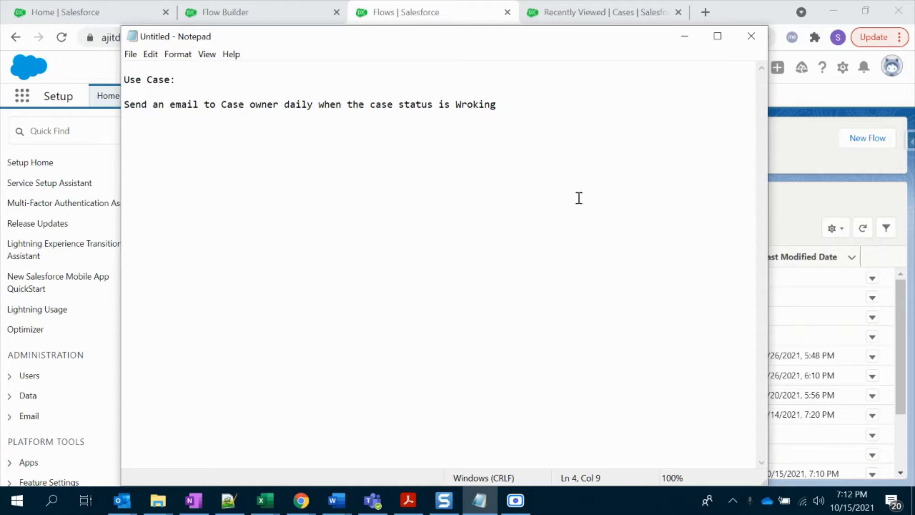
{"action": "left_click", "coordinate": [551, 132]}
{"action": "left_click", "coordinate": [472, 104]}
{"action": "key", "text": "BackSpace"}
{"action": "key", "text": "BackSpace"}
{"action": "type", "text": "or"}
{"action": "key", "text": "End"}
Create a new Schedule-Triggered Flow that uses the Auto-Layout canvas.
{"action": "left_click", "coordinate": [826, 191]}
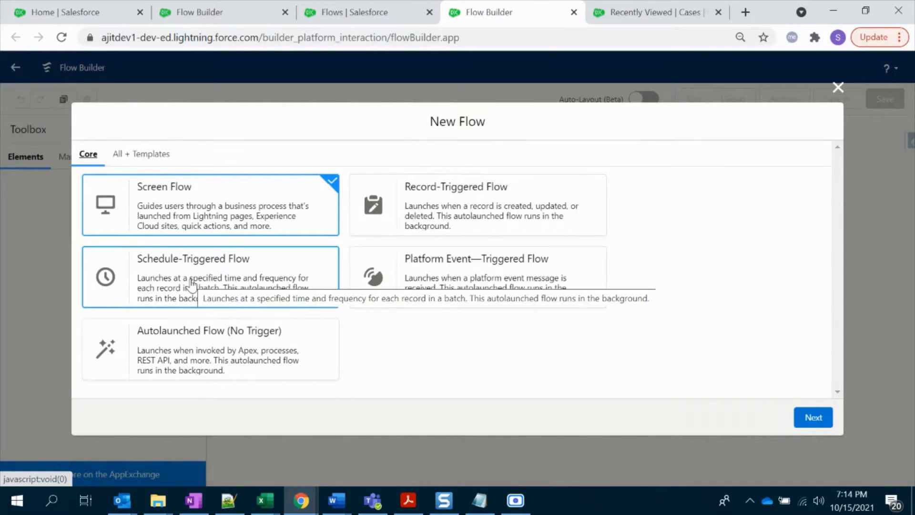
{"action": "left_click", "coordinate": [192, 282]}
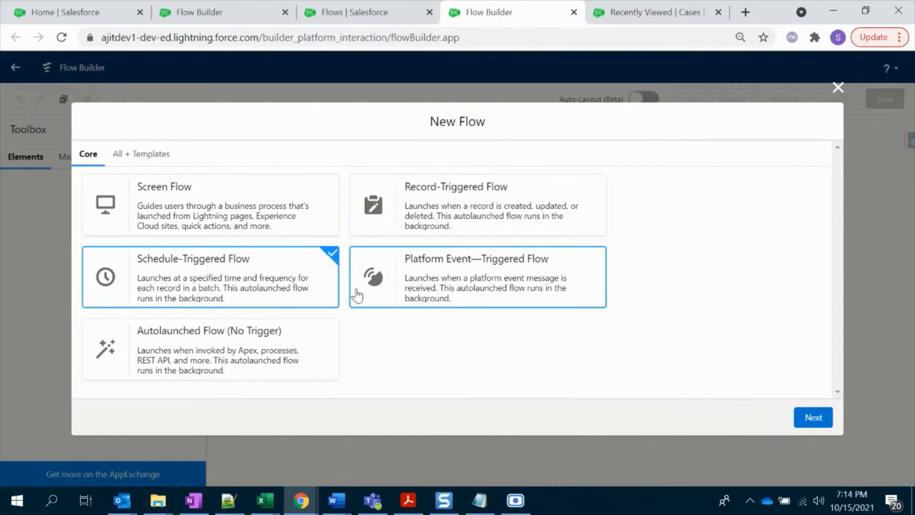
{"action": "left_click", "coordinate": [803, 421]}
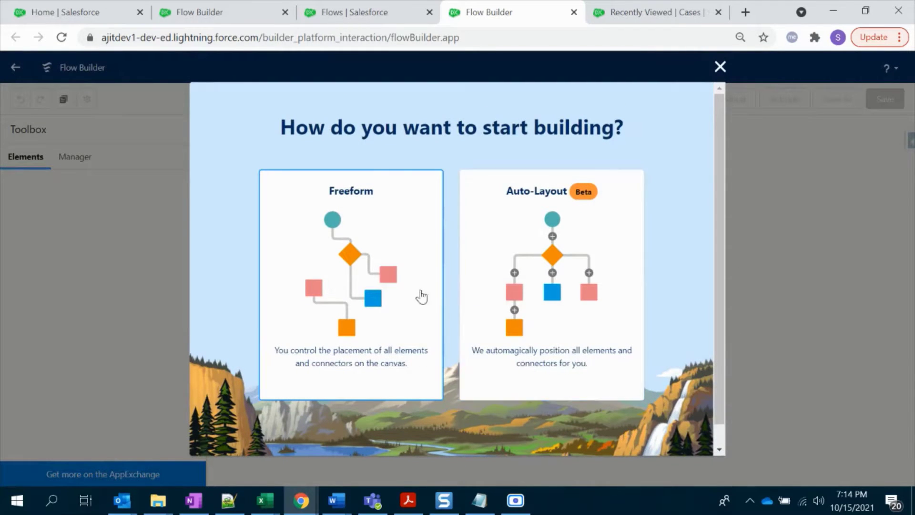
{"action": "left_click", "coordinate": [618, 323]}
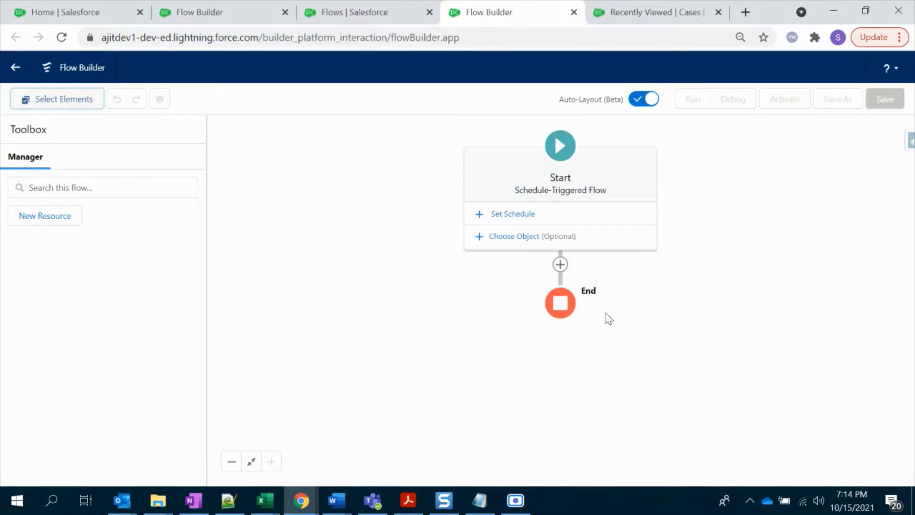
Set the flow schedule to start on Oct 15, 2021 at 7:20 PM.
{"action": "left_click", "coordinate": [533, 213]}
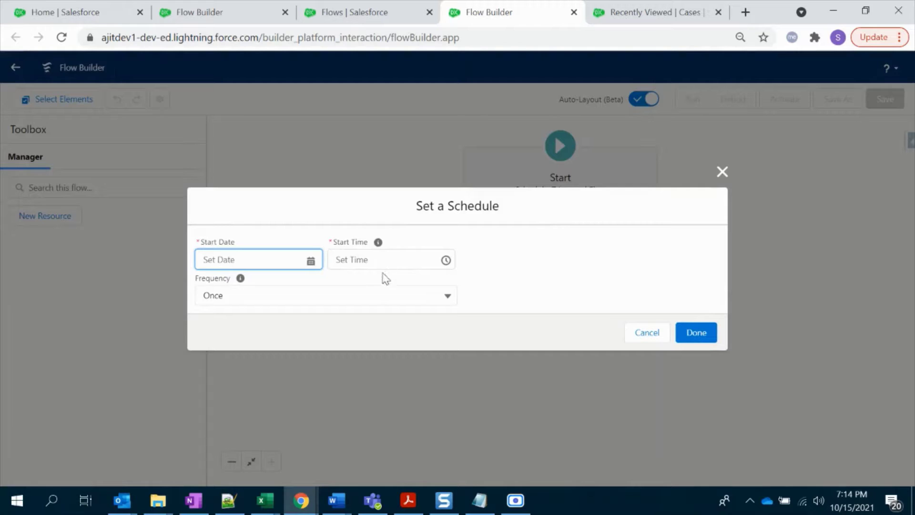
{"action": "left_click", "coordinate": [310, 261]}
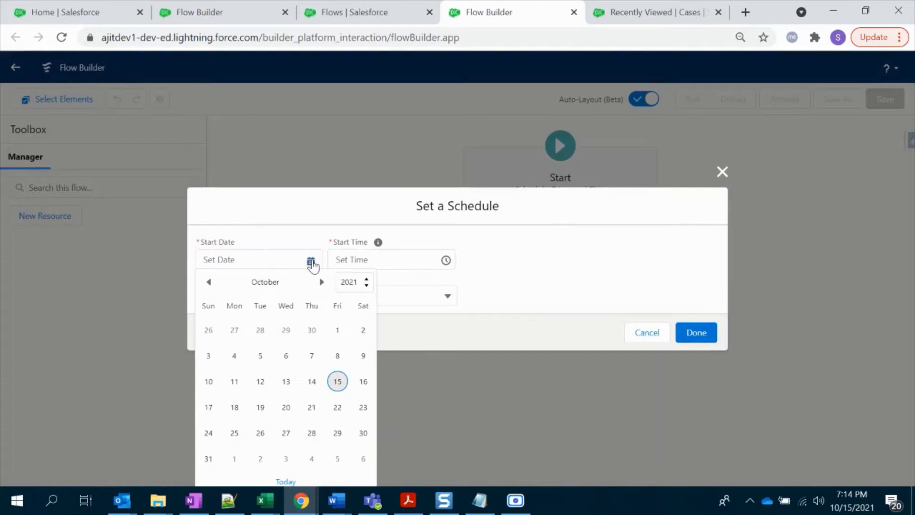
{"action": "left_click", "coordinate": [338, 382]}
{"action": "left_click", "coordinate": [400, 257]}
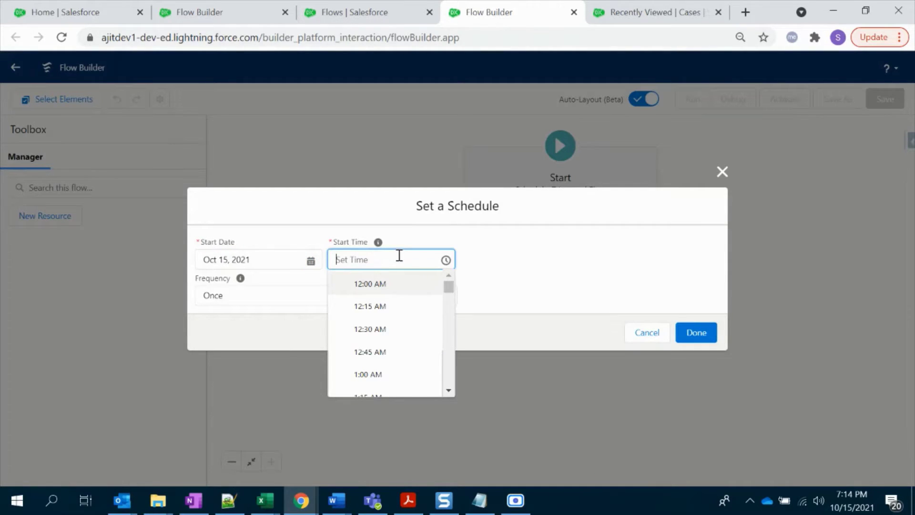
{"action": "left_click_drag", "start_coordinate": [452, 288], "coordinate": [443, 363]}
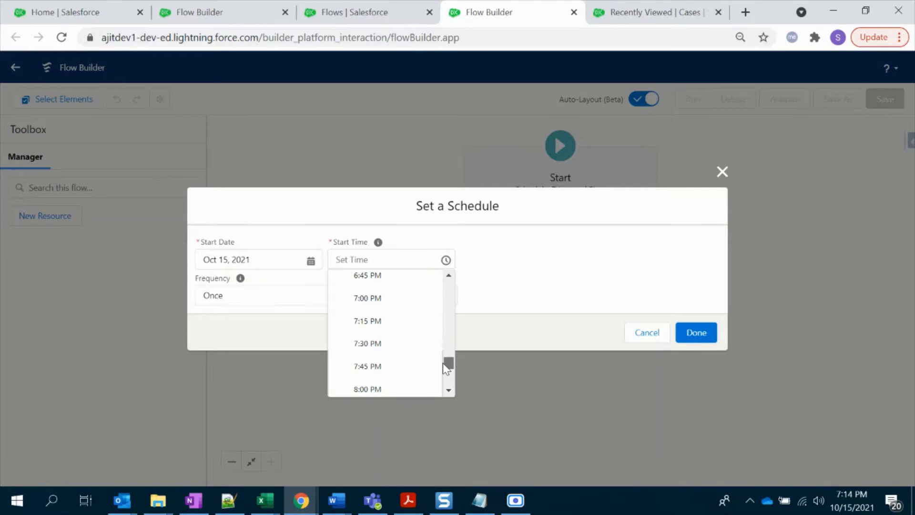
{"action": "left_click", "coordinate": [381, 340]}
{"action": "left_click", "coordinate": [350, 258]}
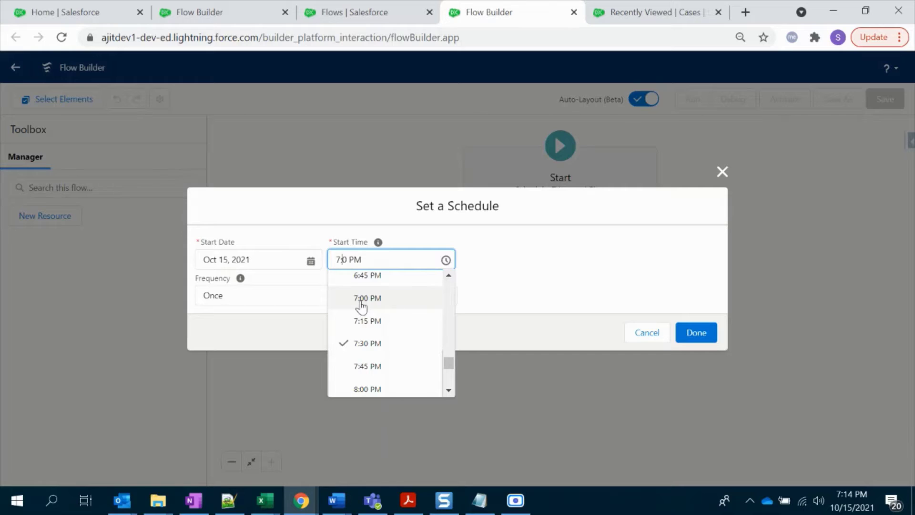
{"action": "type", "text": "2"}
{"action": "left_click", "coordinate": [546, 273]}
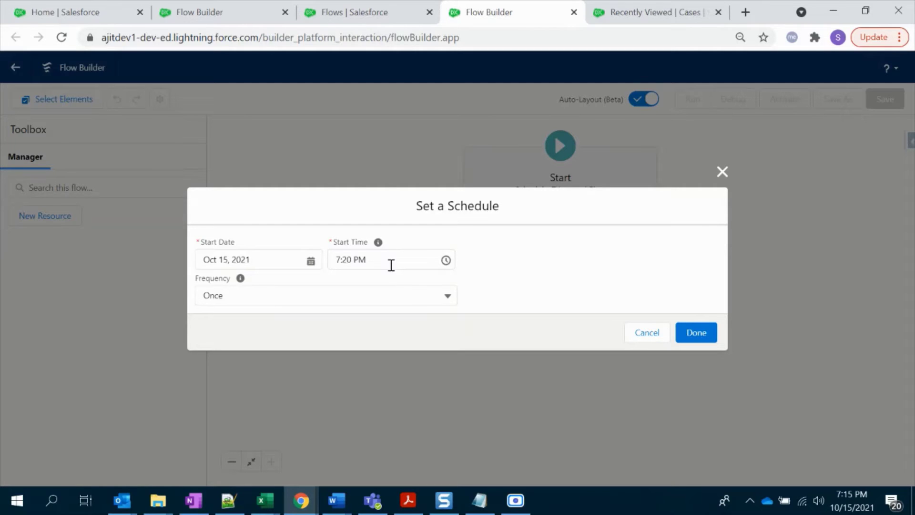
Set the schedule frequency to Daily and confirm it.
{"action": "left_click", "coordinate": [313, 292]}
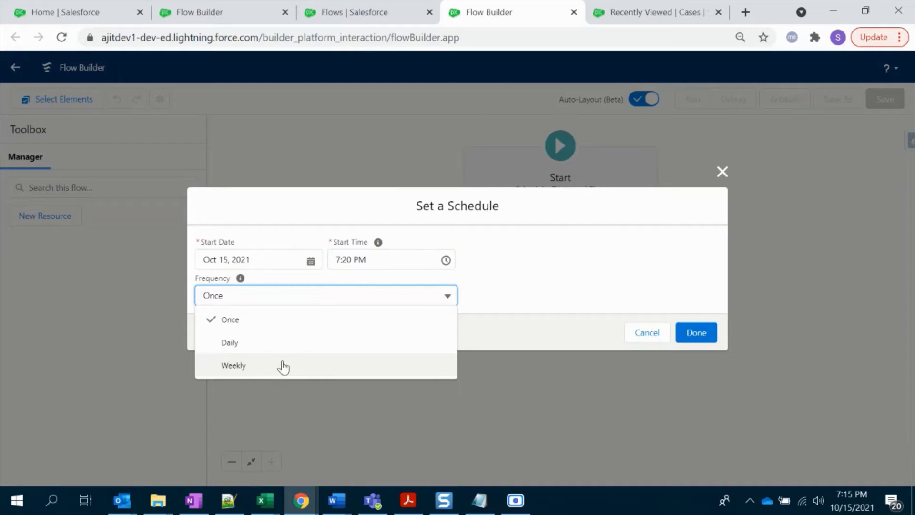
{"action": "left_click", "coordinate": [285, 343]}
{"action": "left_click", "coordinate": [602, 286]}
{"action": "left_click", "coordinate": [697, 333]}
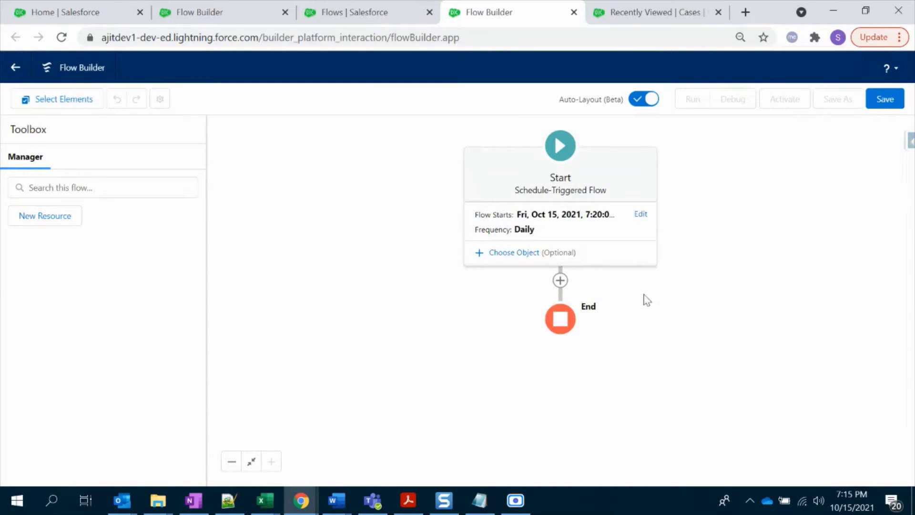
Trigger the flow on the Case object with the condition Status Equals Working.
{"action": "left_click", "coordinate": [495, 261]}
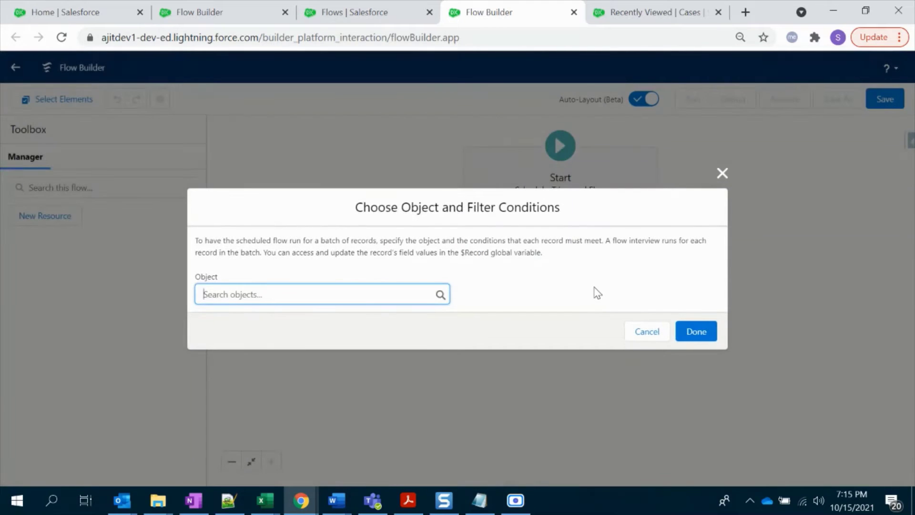
{"action": "left_click", "coordinate": [281, 295]}
{"action": "type", "text": "c"}
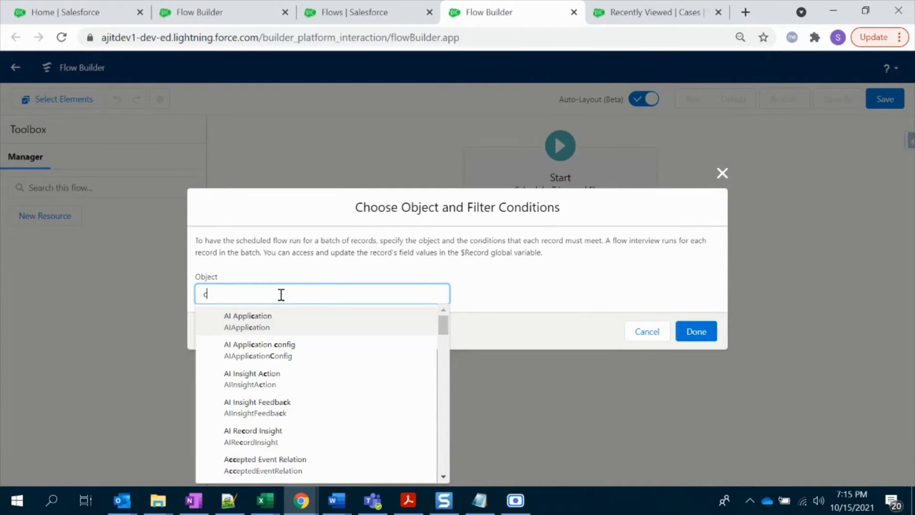
{"action": "type", "text": "ase"}
{"action": "left_click", "coordinate": [283, 320]}
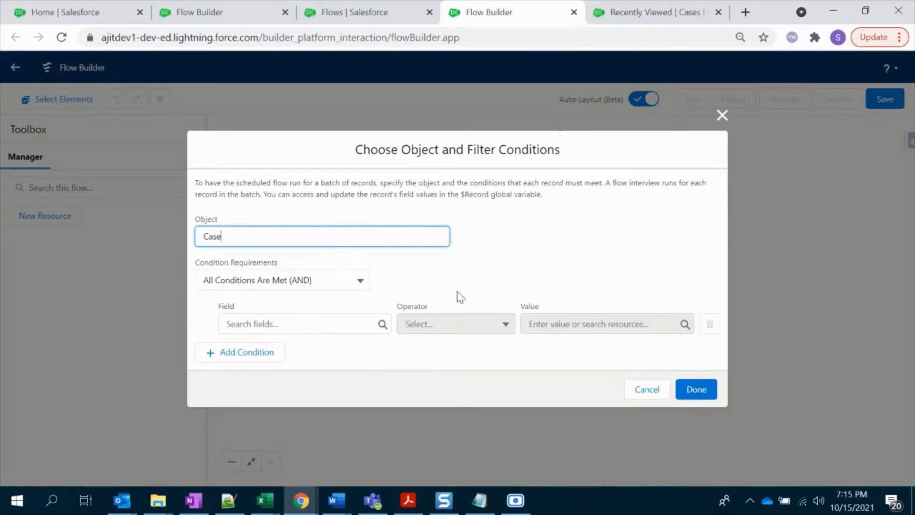
{"action": "left_click", "coordinate": [337, 325]}
{"action": "type", "text": "sta"}
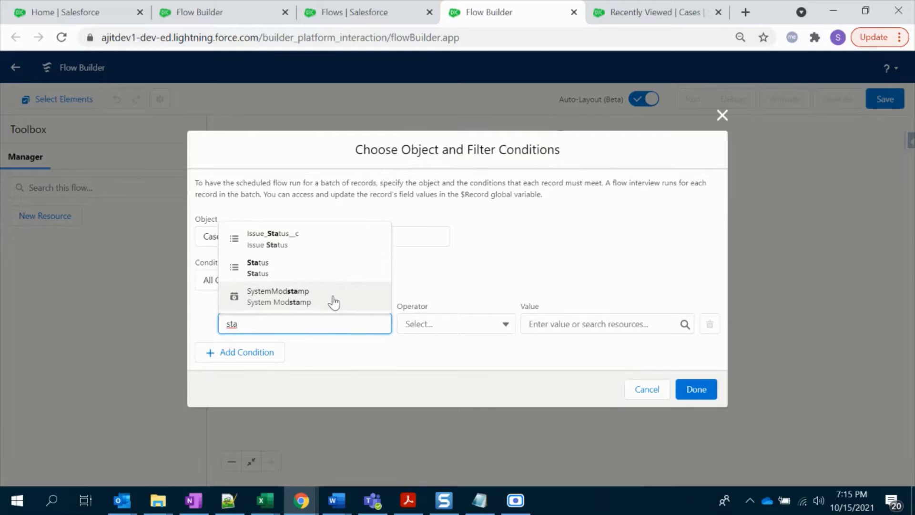
{"action": "left_click", "coordinate": [311, 267]}
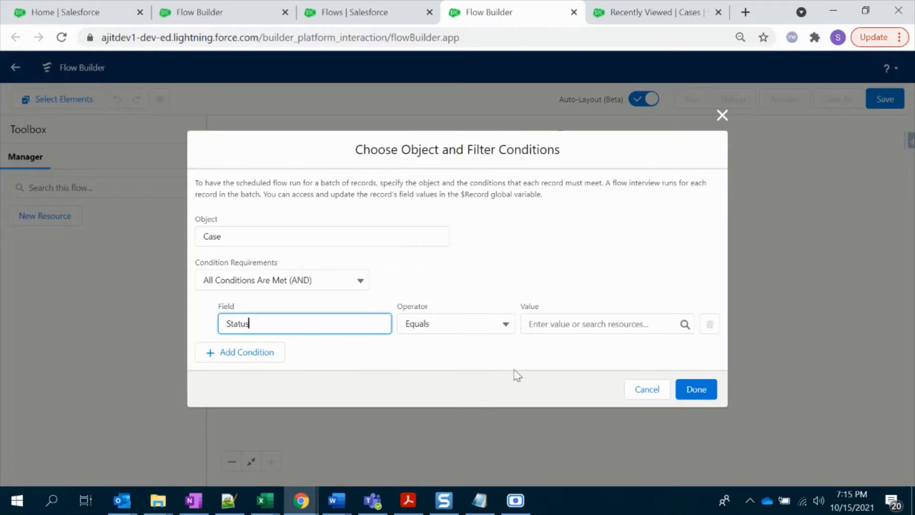
{"action": "left_click", "coordinate": [591, 327]}
{"action": "left_click", "coordinate": [577, 203]}
{"action": "left_click", "coordinate": [627, 277]}
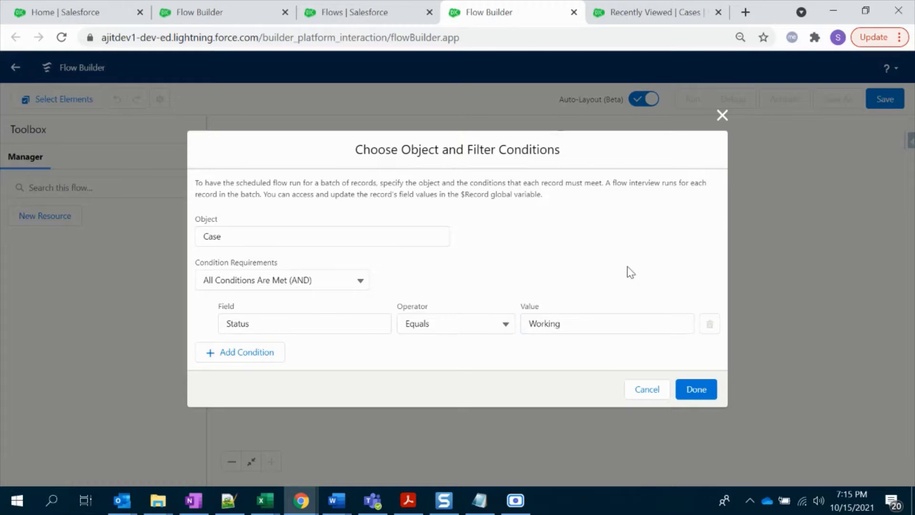
{"action": "left_click", "coordinate": [692, 391]}
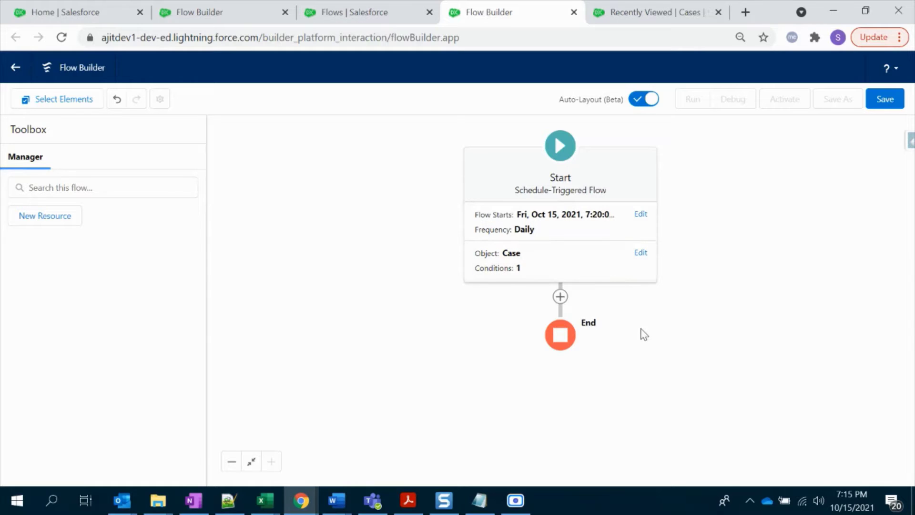
Add a Send Email action after the Start element.
{"action": "left_click", "coordinate": [562, 298]}
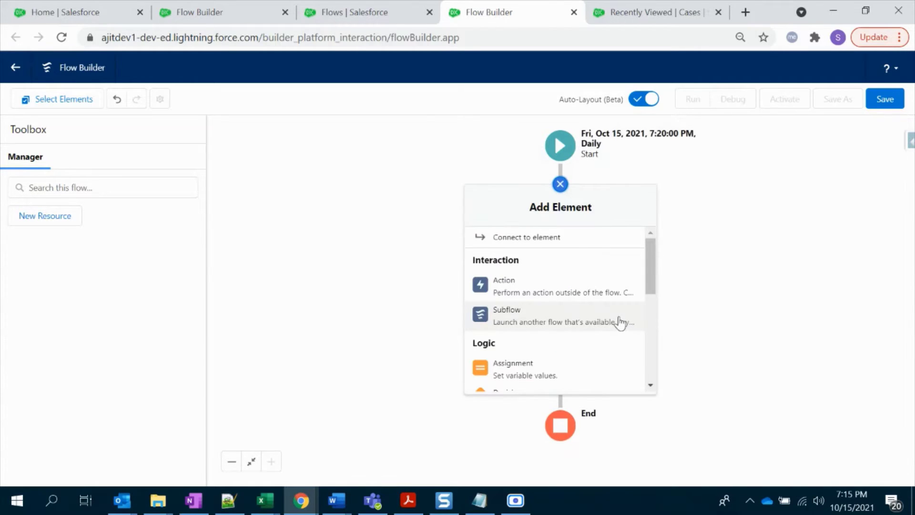
{"action": "left_click", "coordinate": [525, 286]}
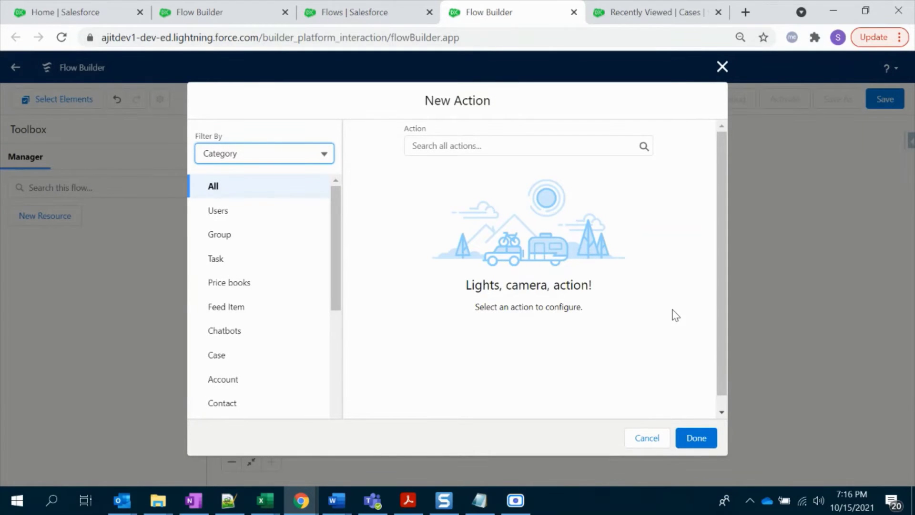
{"action": "left_click", "coordinate": [496, 147]}
{"action": "type", "text": "email"}
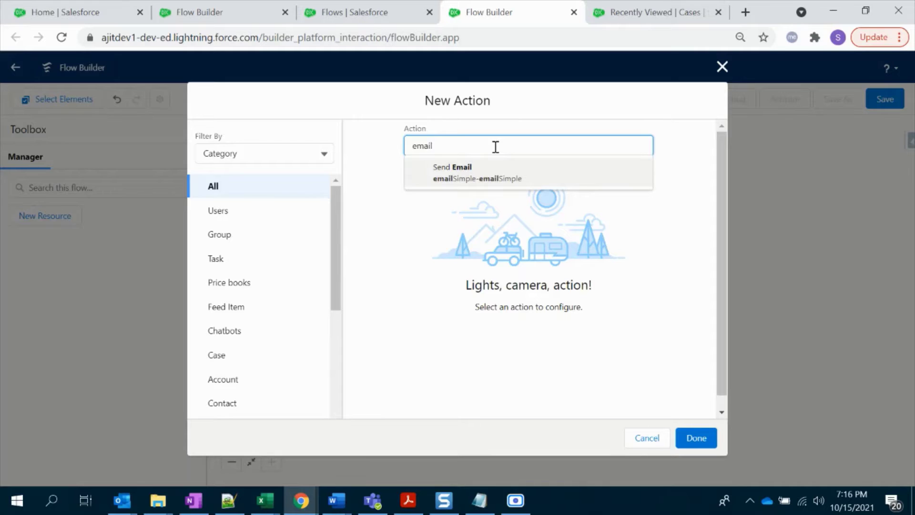
{"action": "left_click", "coordinate": [452, 173]}
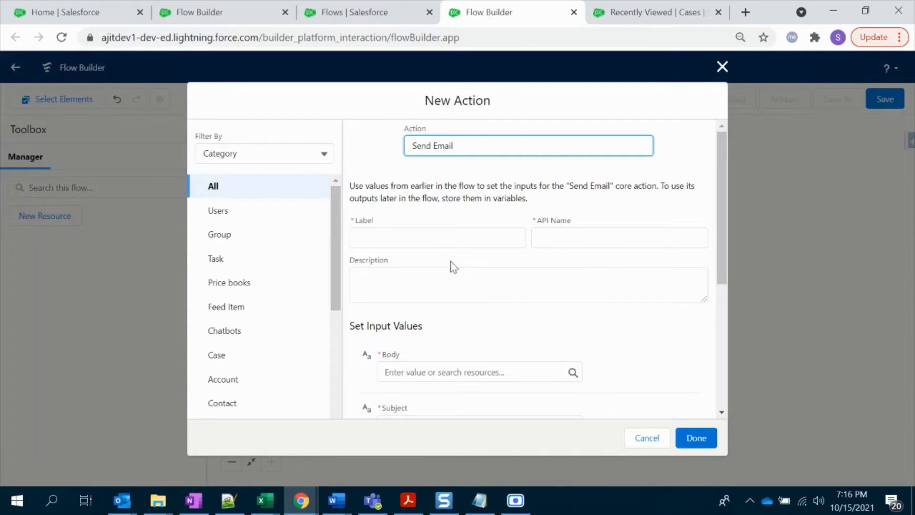
Label the Send Email action 'Email' and move to its Body input.
{"action": "left_click", "coordinate": [448, 236]}
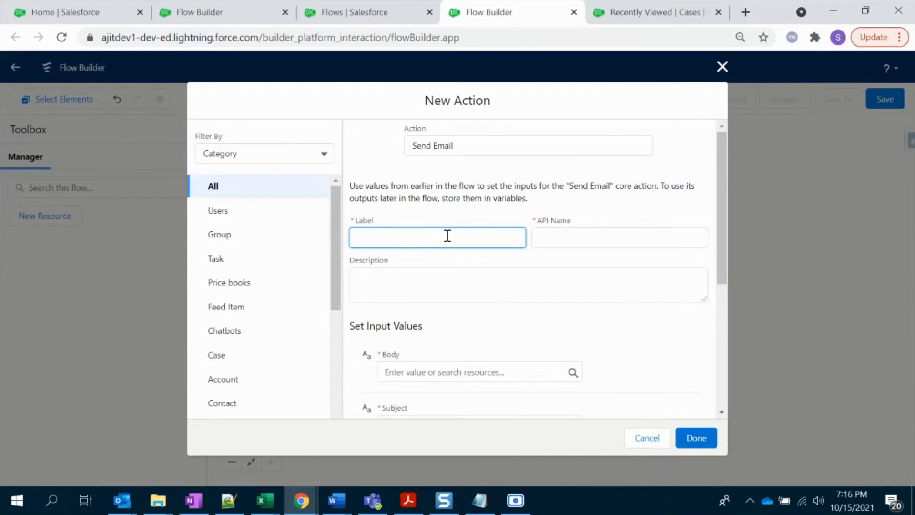
{"action": "type", "text": "Emai"}
{"action": "type", "text": "a"}
{"action": "left_click", "coordinate": [473, 278]}
{"action": "scroll", "coordinate": [466, 356], "scroll_direction": "down", "scroll_amount": 1}
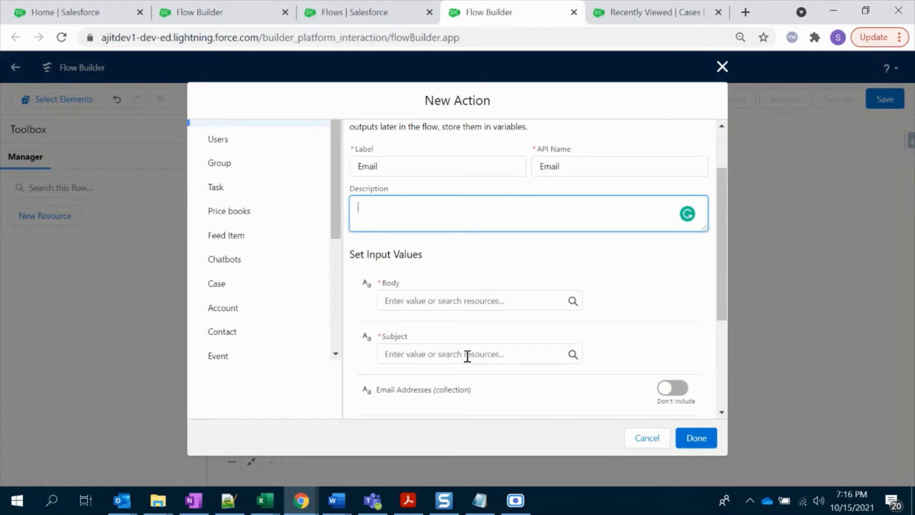
{"action": "left_click", "coordinate": [433, 304]}
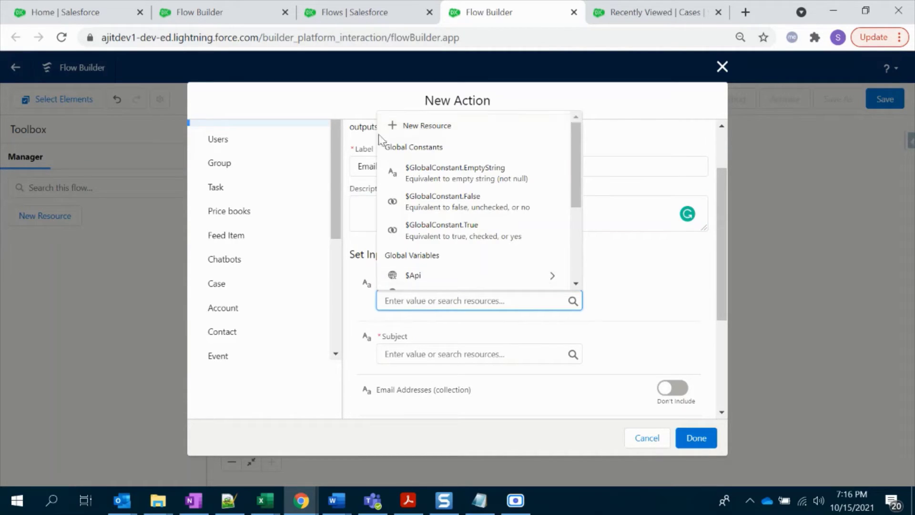
Create a new text template resource named Email_Template.
{"action": "left_click", "coordinate": [427, 126]}
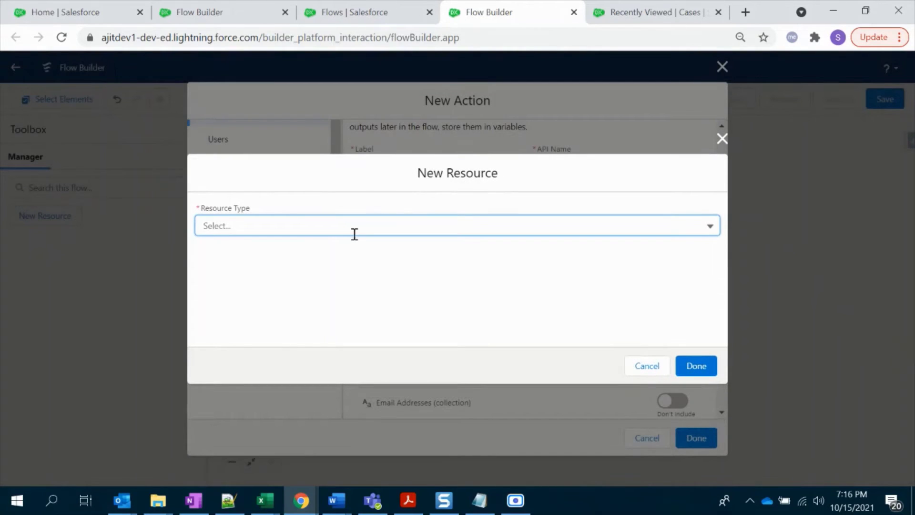
{"action": "left_click", "coordinate": [355, 226]}
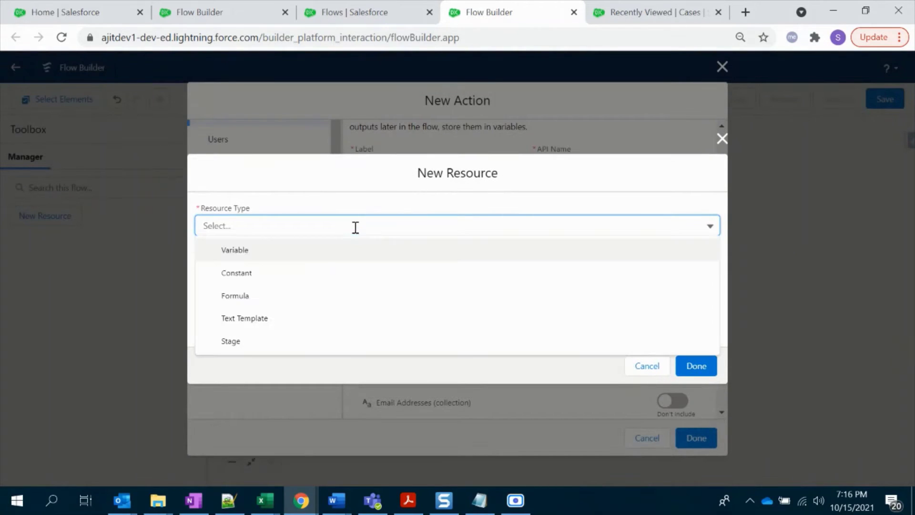
{"action": "left_click", "coordinate": [350, 326]}
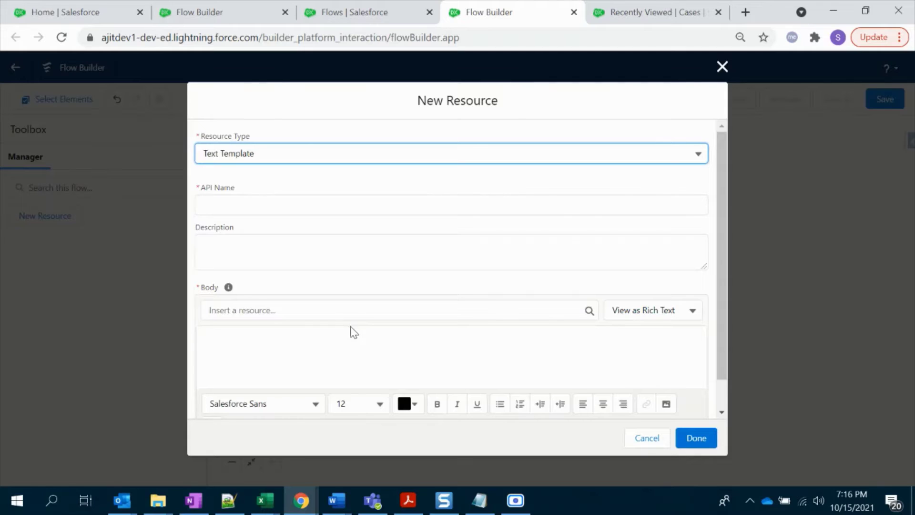
{"action": "left_click", "coordinate": [244, 204]}
{"action": "type", "text": "Email_Template"}
Begin the template body with 'Hi' plus the case owner's Name merge field and a comma.
{"action": "left_click", "coordinate": [353, 370]}
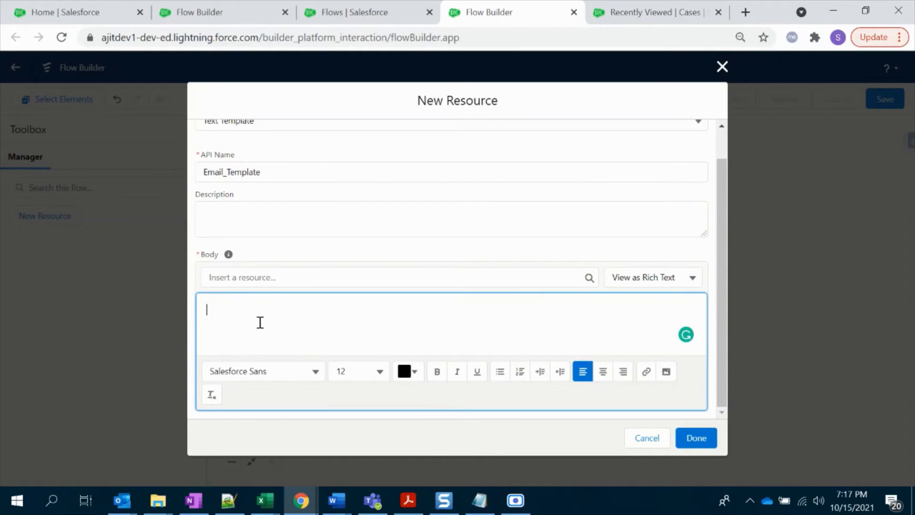
{"action": "type", "text": "Hi"}
{"action": "left_click", "coordinate": [304, 278]}
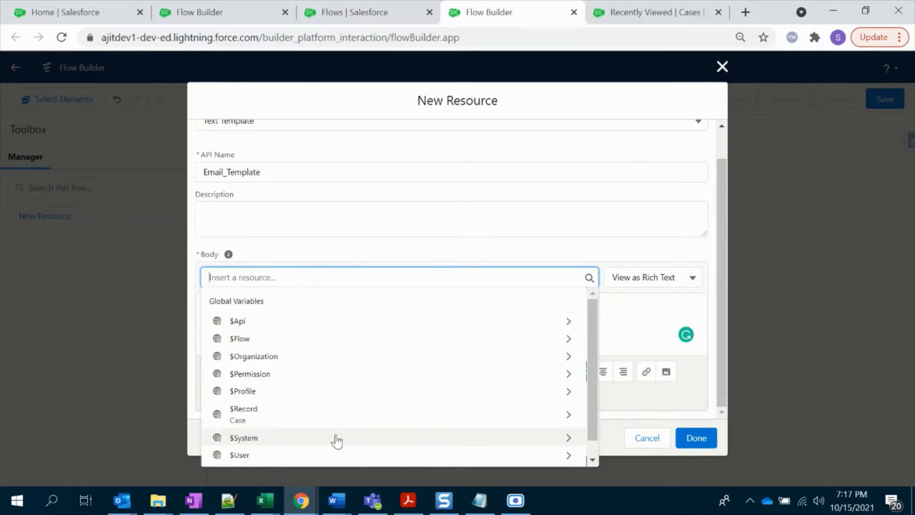
{"action": "left_click", "coordinate": [331, 417]}
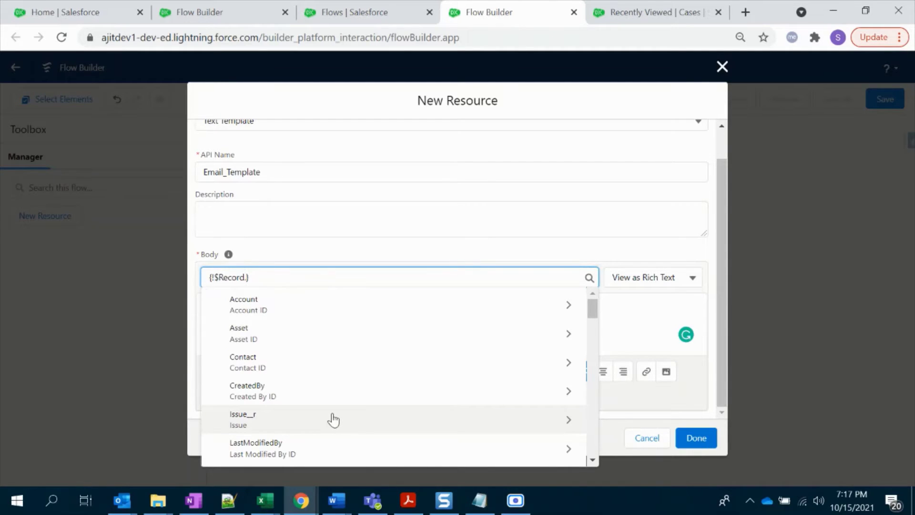
{"action": "type", "text": "own"}
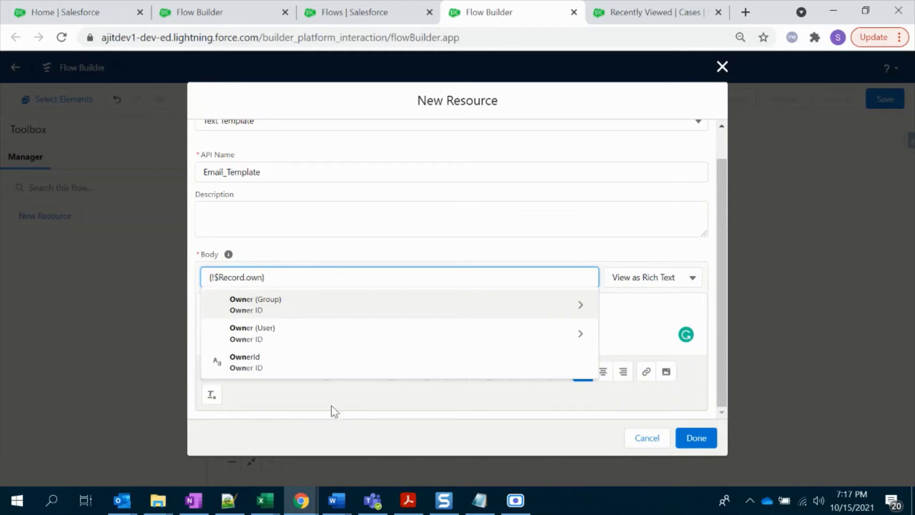
{"action": "left_click", "coordinate": [298, 328]}
{"action": "type", "text": "name"}
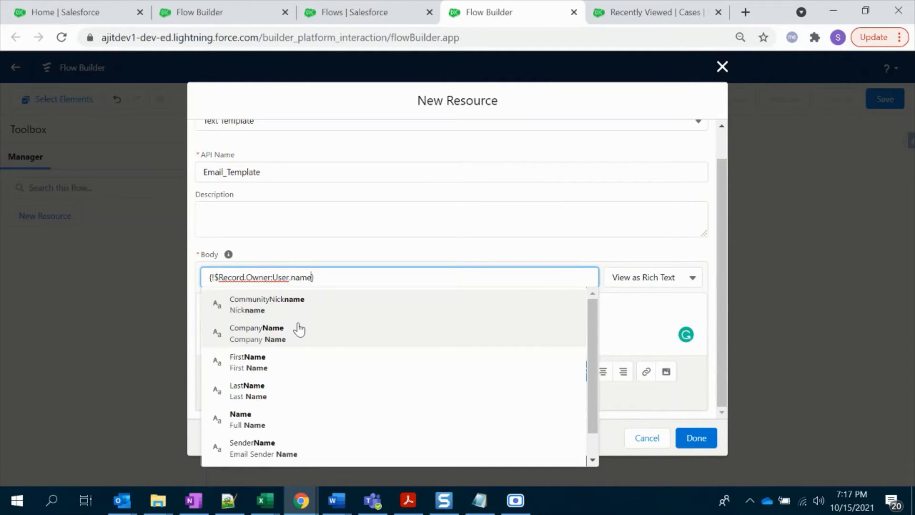
{"action": "left_click", "coordinate": [296, 428]}
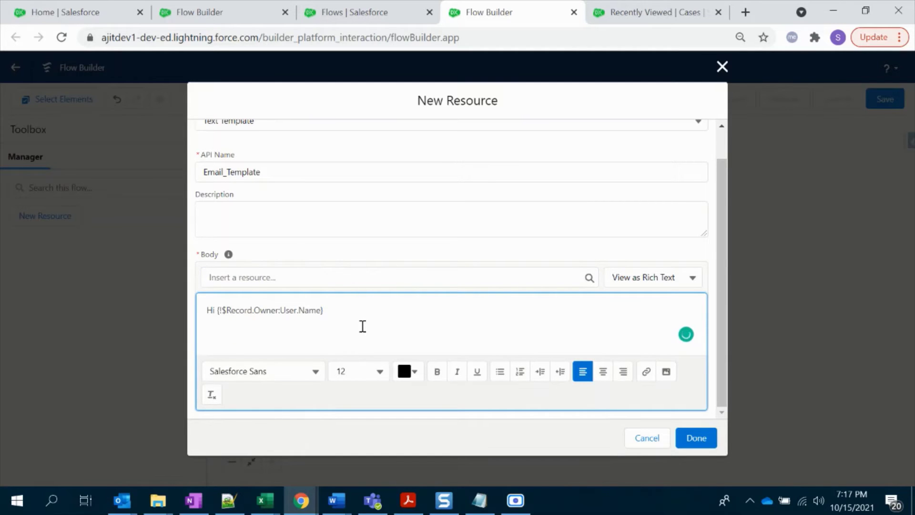
{"action": "type", "text": ","}
{"action": "key", "text": "Return"}
Add 'This case {CaseNumber} is in Pending Status. Please review and take necessary action.' and sign off 'Thanks'.
{"action": "type", "text": "This case"}
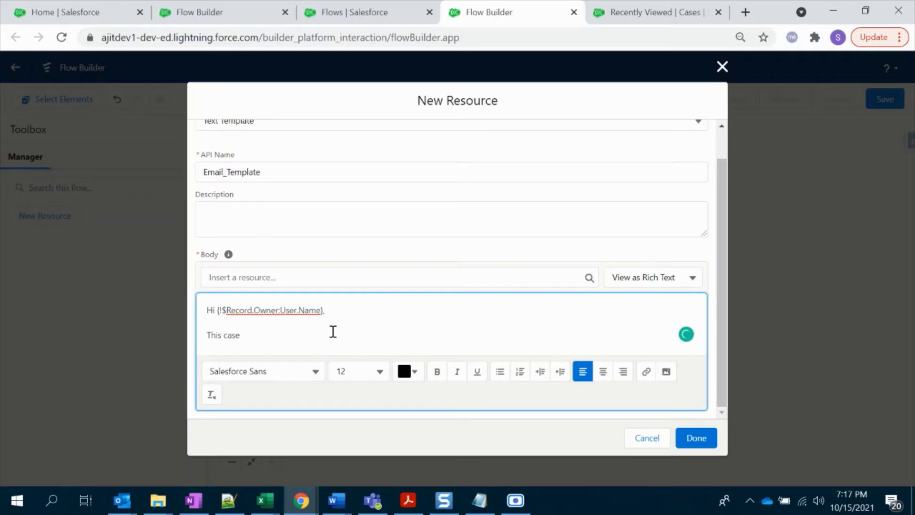
{"action": "left_click", "coordinate": [259, 278]}
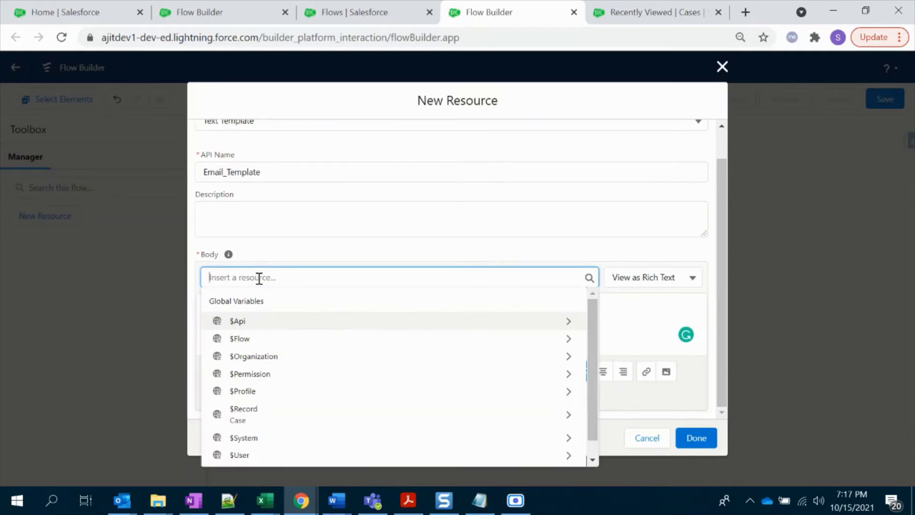
{"action": "left_click", "coordinate": [295, 414]}
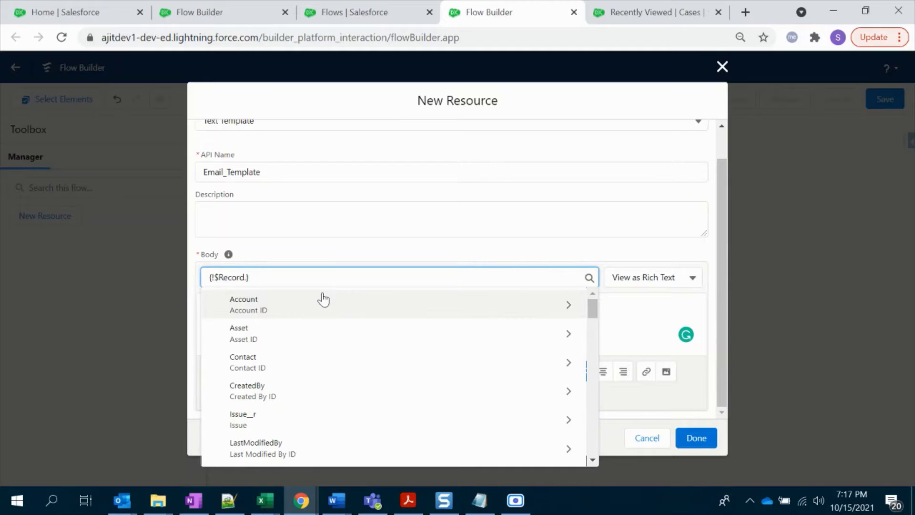
{"action": "type", "text": "num"}
{"action": "left_click", "coordinate": [330, 309]}
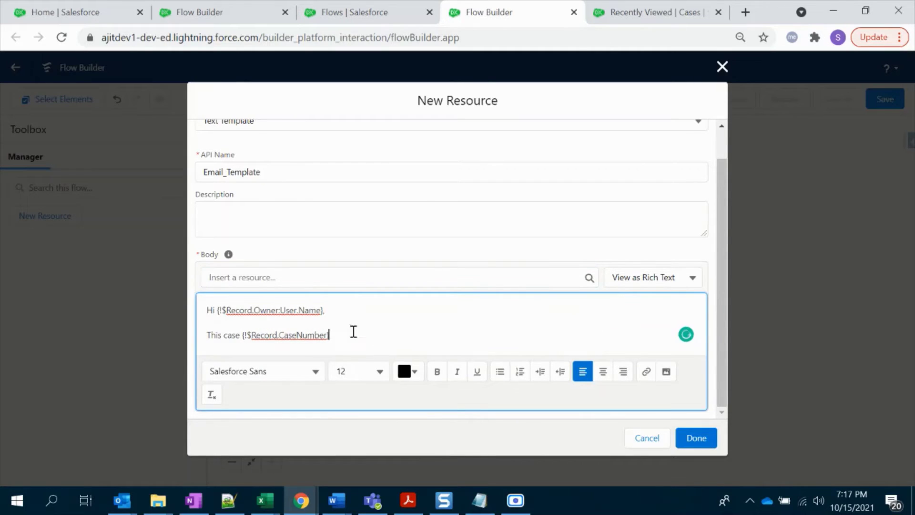
{"action": "type", "text": "is in pend"}
{"action": "key", "text": "BackSpace"}
{"action": "key", "text": "BackSpace"}
{"action": "key", "text": "BackSpace"}
{"action": "key", "text": "BackSpace"}
{"action": "type", "text": "Pending Status. Please review and"}
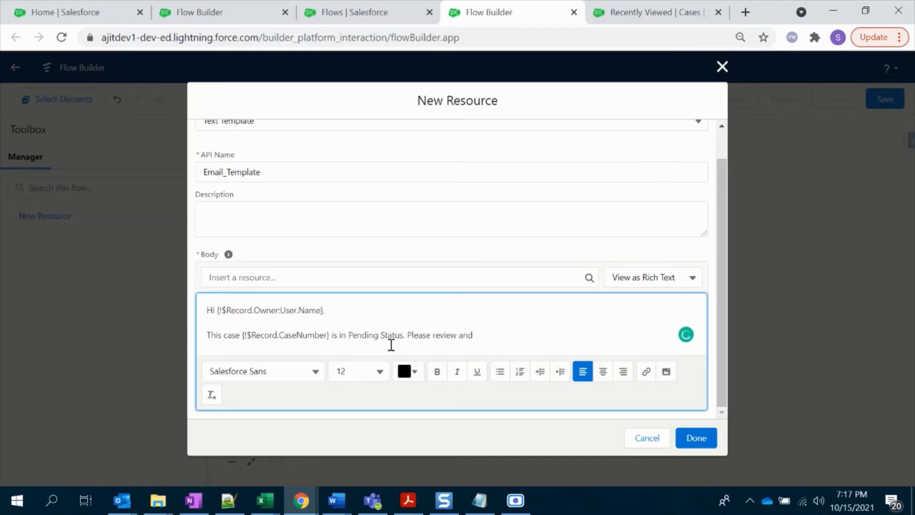
{"action": "type", "text": " take necessary action"}
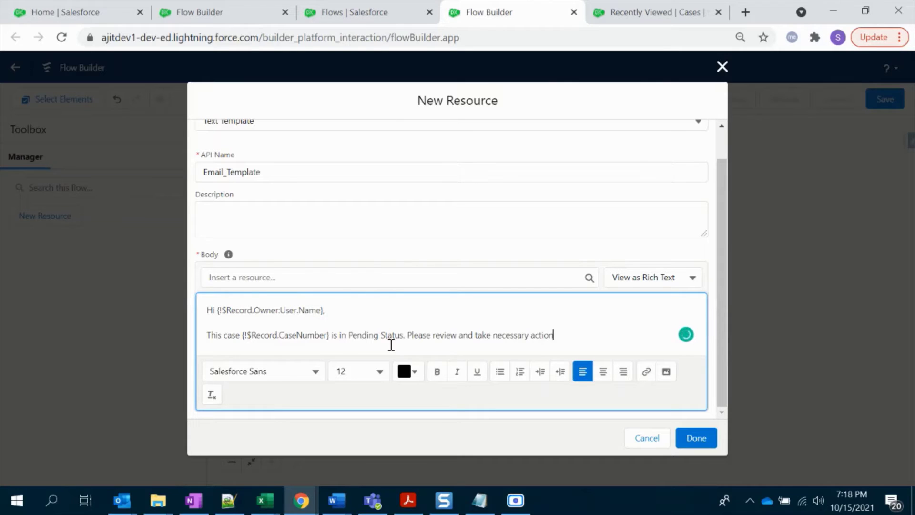
{"action": "type", "text": "."}
{"action": "key", "text": "Return"}
{"action": "key", "text": "Return"}
{"action": "type", "text": "Thanks"}
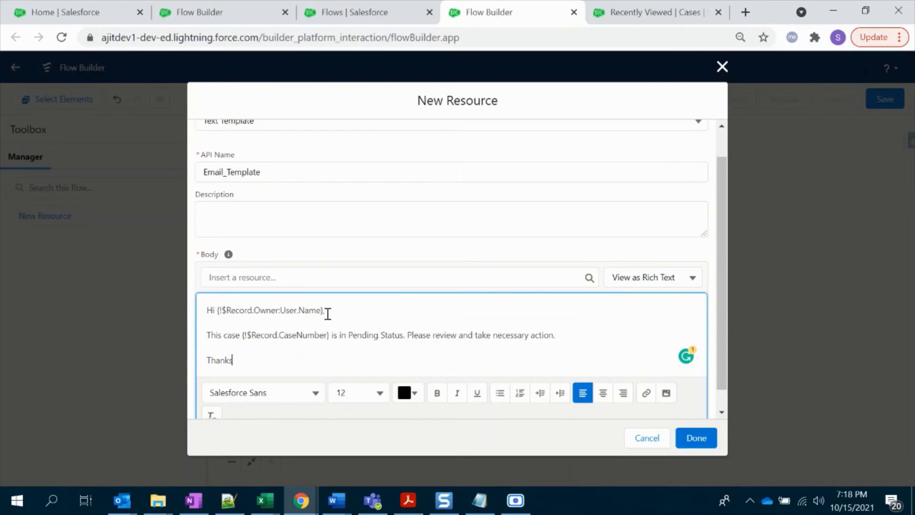
{"action": "scroll", "coordinate": [329, 315], "scroll_direction": "down", "scroll_amount": 1}
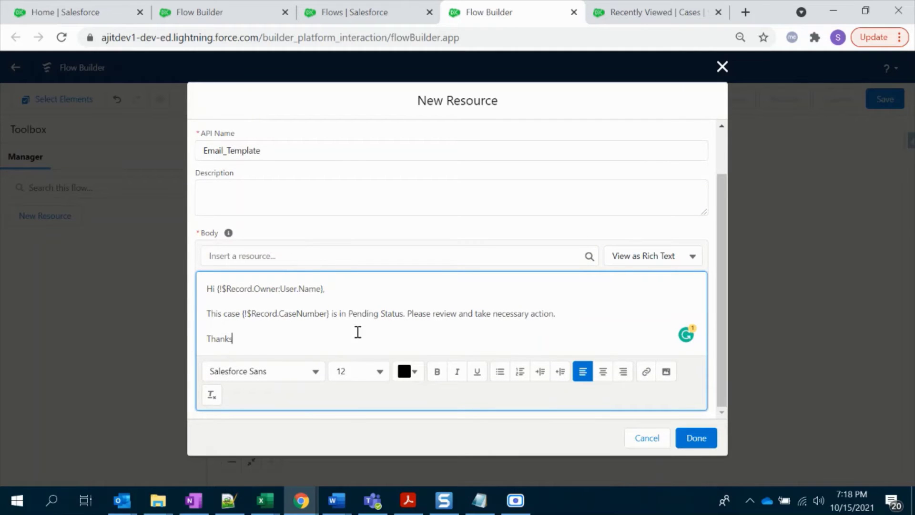
Save Email_Template as the body and set the subject to 'Case Status - Pending'.
{"action": "left_click", "coordinate": [706, 439]}
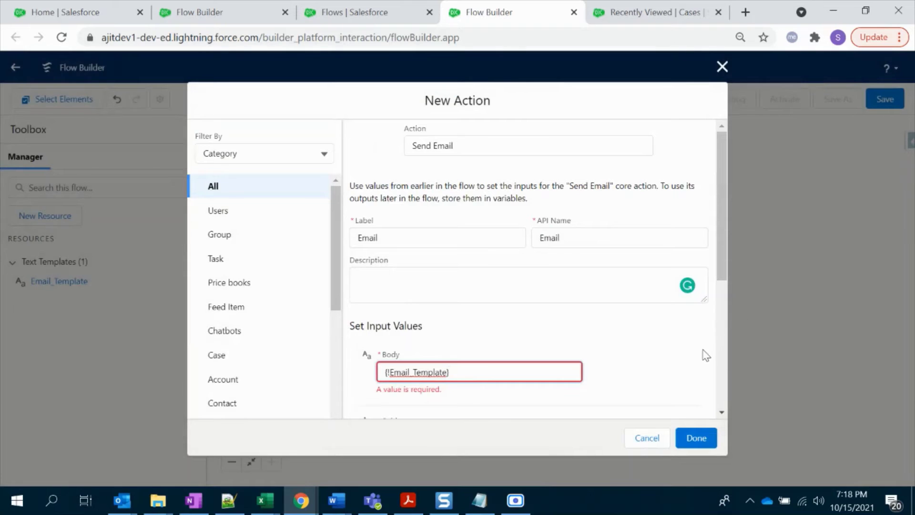
{"action": "scroll", "coordinate": [682, 343], "scroll_direction": "down", "scroll_amount": 3}
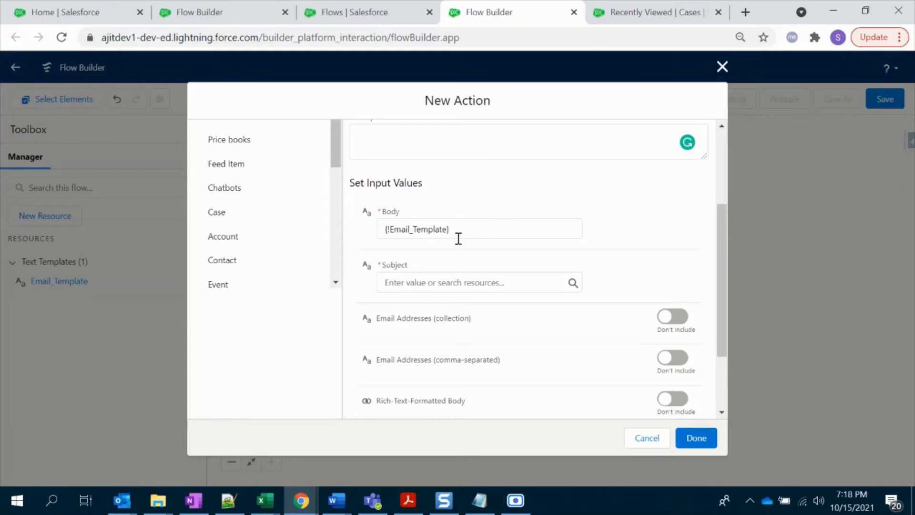
{"action": "left_click", "coordinate": [465, 282]}
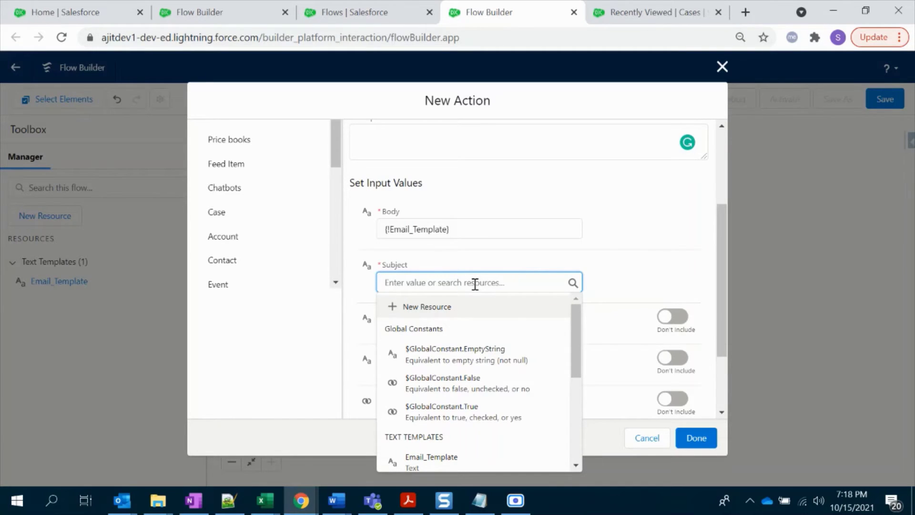
{"action": "type", "text": "Case"}
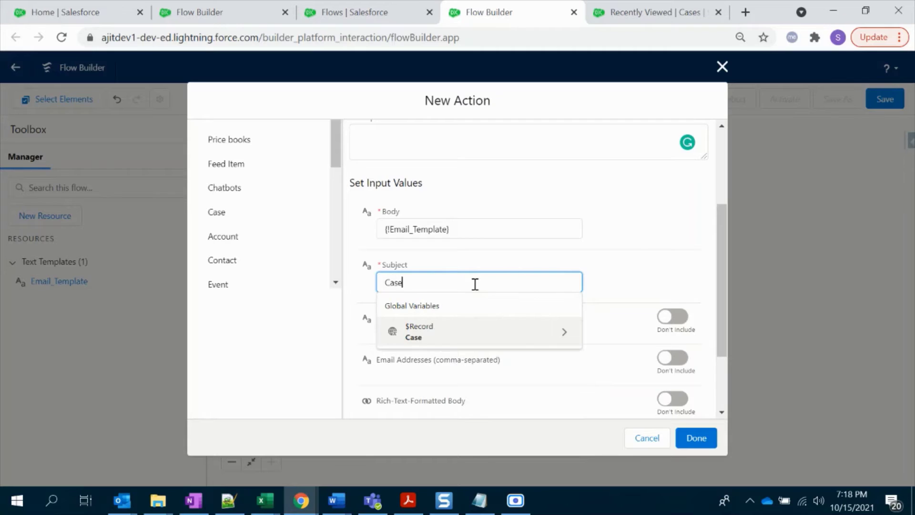
{"action": "type", "text": " Stat"}
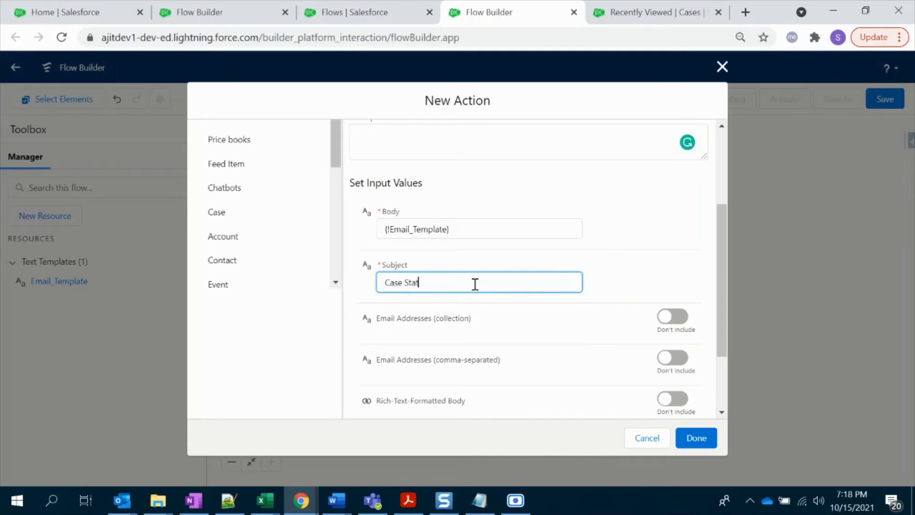
{"action": "type", "text": "us - Pending"}
{"action": "left_click", "coordinate": [667, 275]}
{"action": "scroll", "coordinate": [661, 282], "scroll_direction": "down", "scroll_amount": 2}
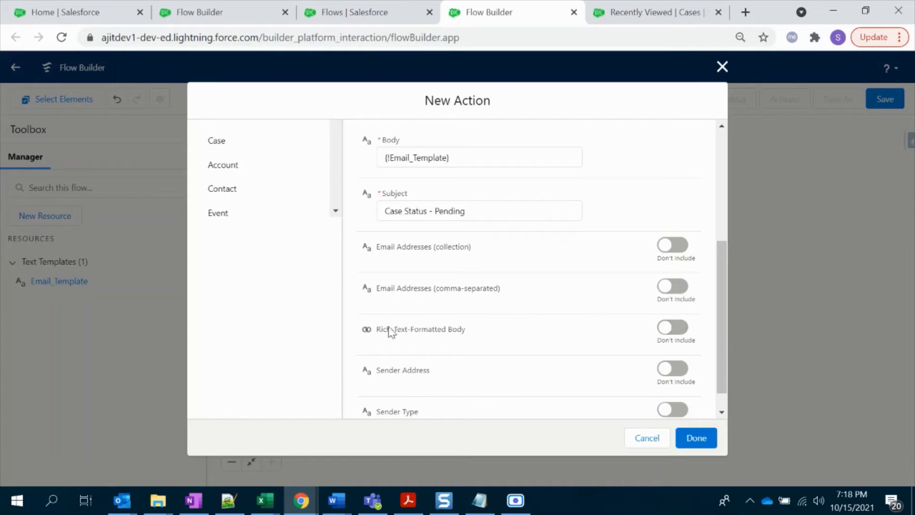
Set the comma-separated Email Addresses to the case owner's email, {!$Record.Owner:User.Email}.
{"action": "left_click", "coordinate": [676, 287]}
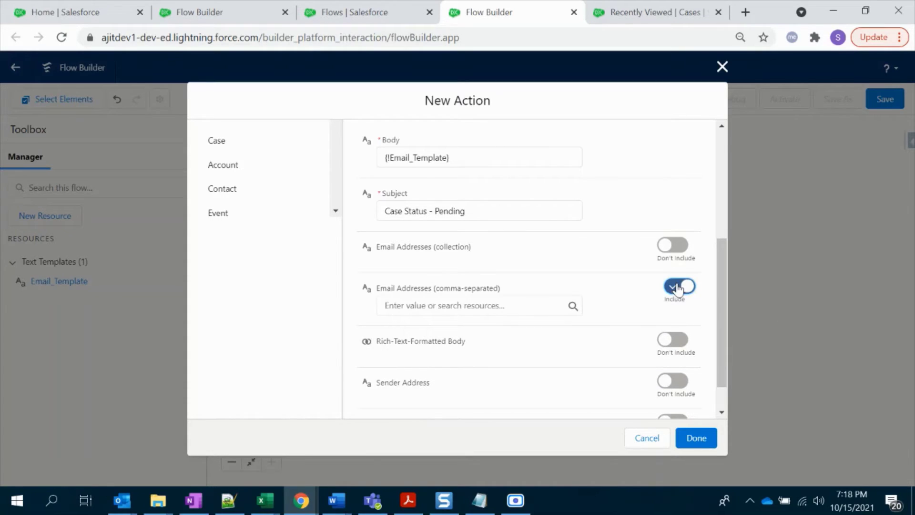
{"action": "left_click", "coordinate": [436, 307]}
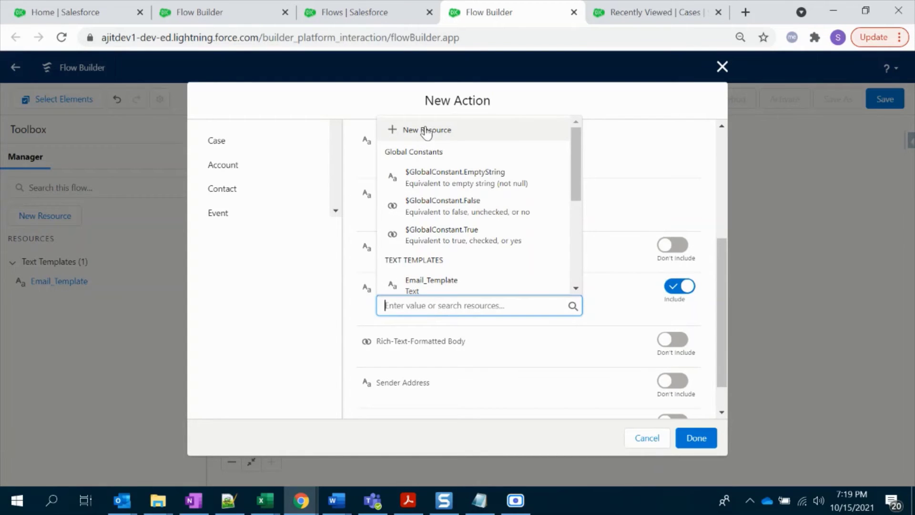
{"action": "left_click_drag", "start_coordinate": [577, 179], "coordinate": [573, 259]}
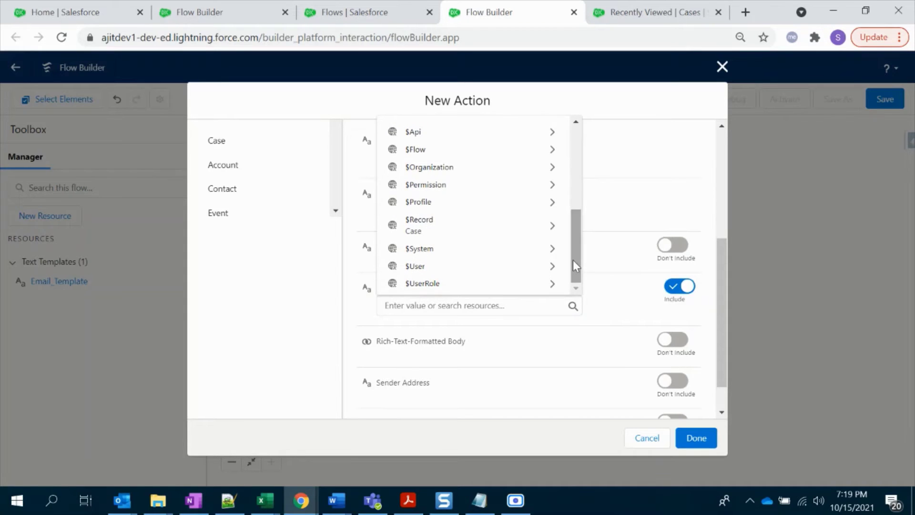
{"action": "left_click", "coordinate": [450, 225]}
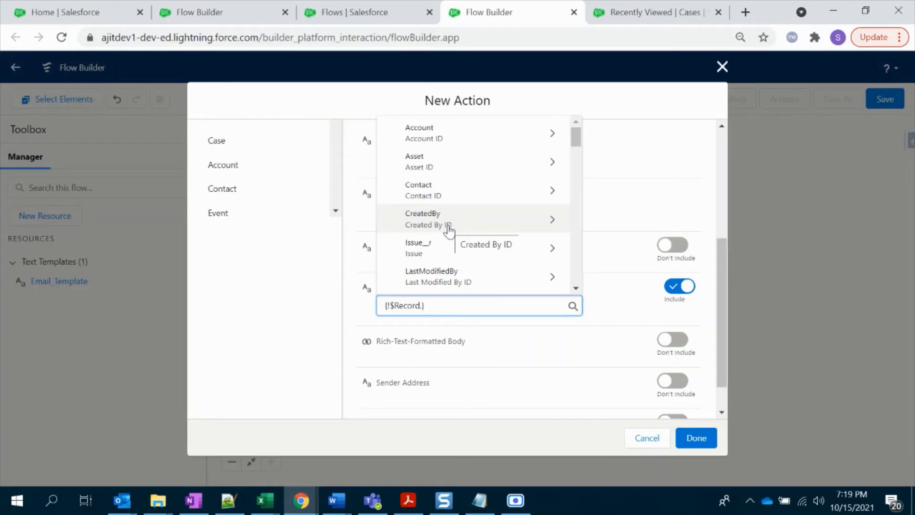
{"action": "type", "text": "own"}
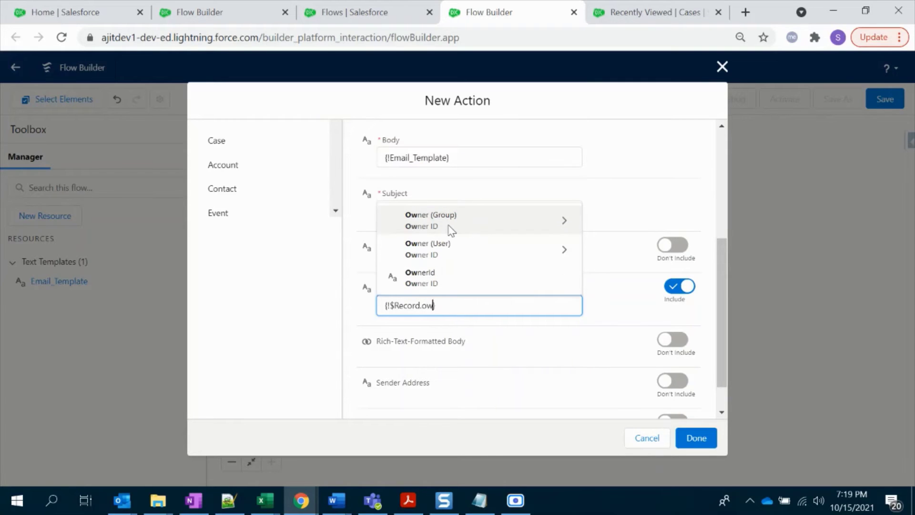
{"action": "left_click", "coordinate": [458, 249]}
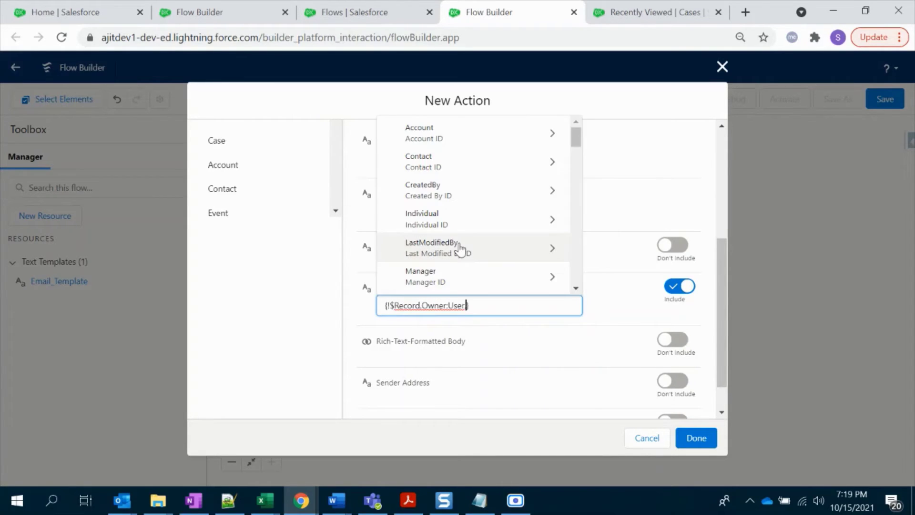
{"action": "type", "text": ".ema"}
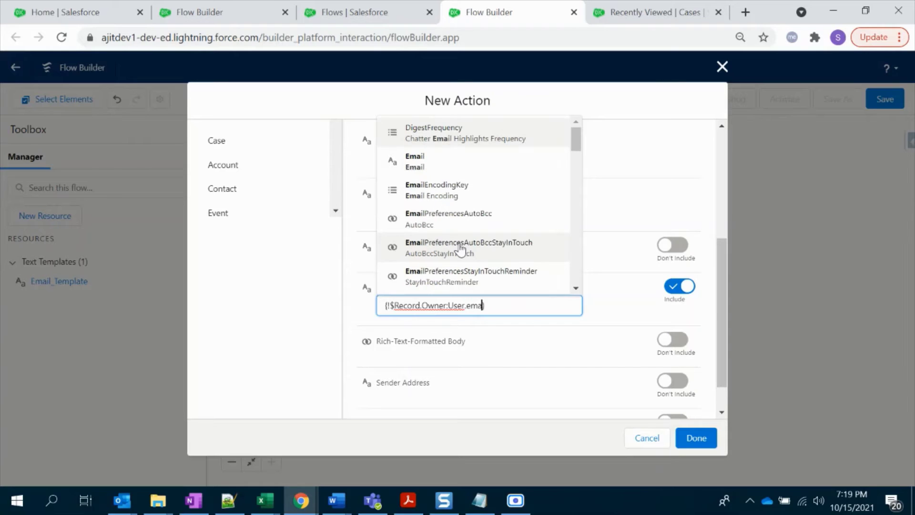
{"action": "left_click", "coordinate": [474, 162]}
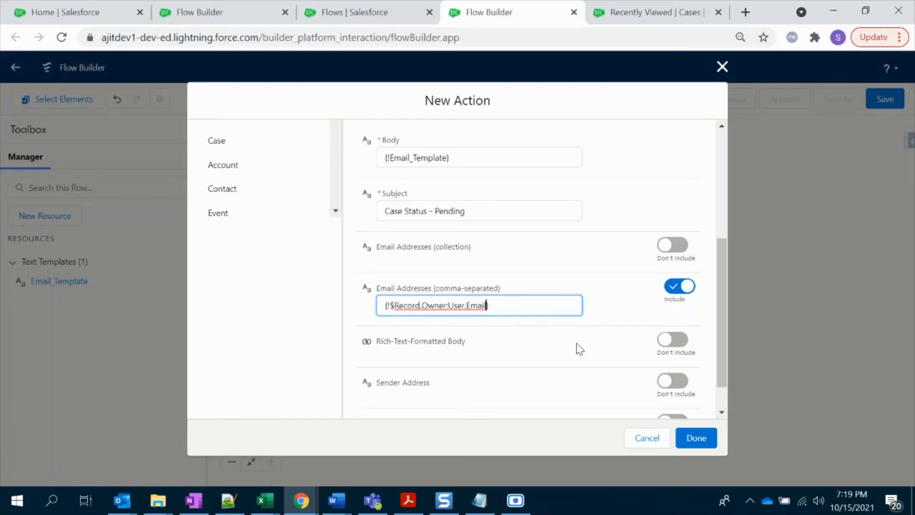
{"action": "left_click", "coordinate": [619, 321]}
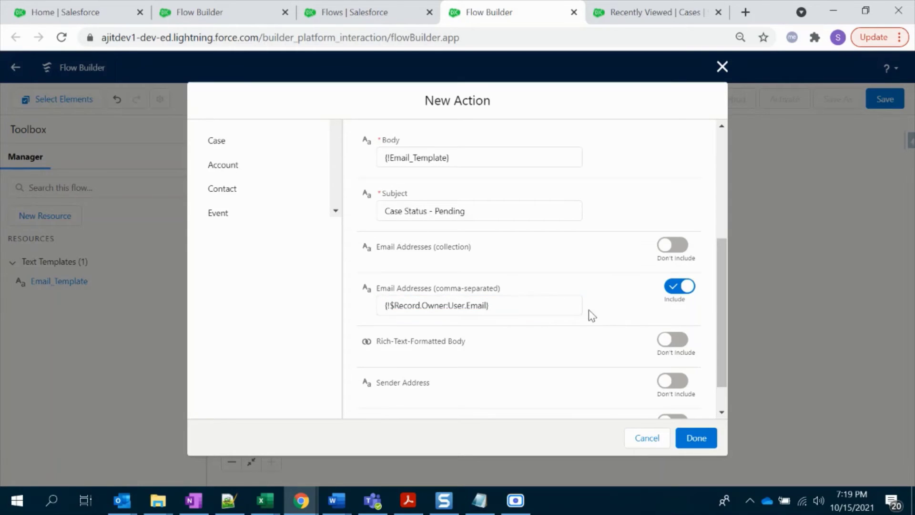
{"action": "scroll", "coordinate": [593, 320], "scroll_direction": "down", "scroll_amount": 2}
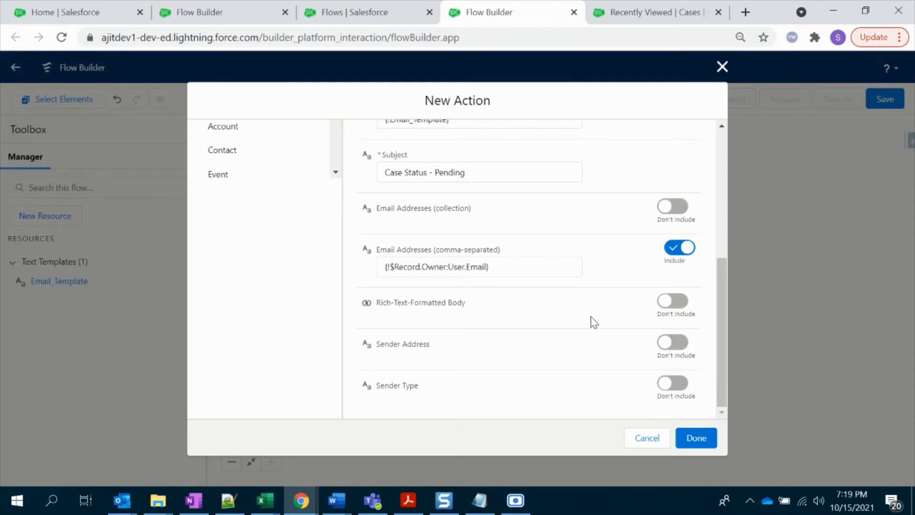
Set Rich-Text-Formatted Body to {!$GlobalConstant.True} and save the Email action into the flow.
{"action": "left_click", "coordinate": [682, 301]}
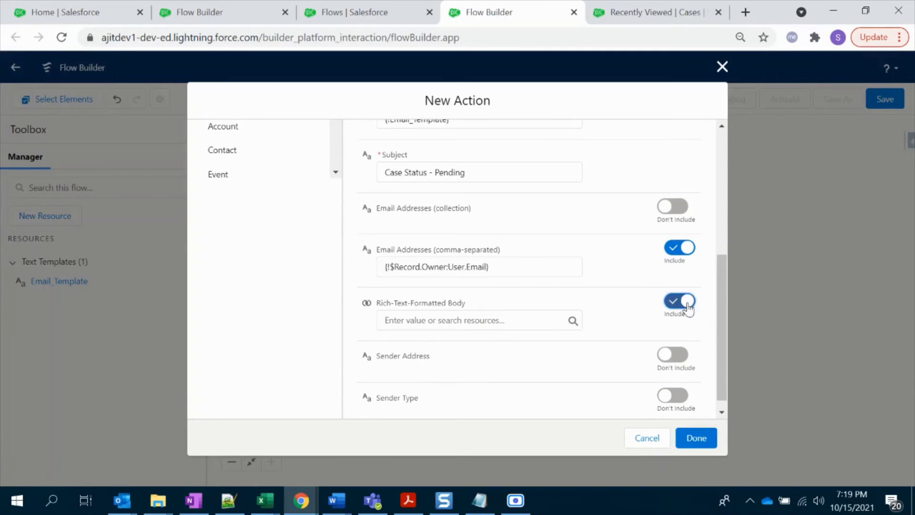
{"action": "left_click", "coordinate": [459, 323]}
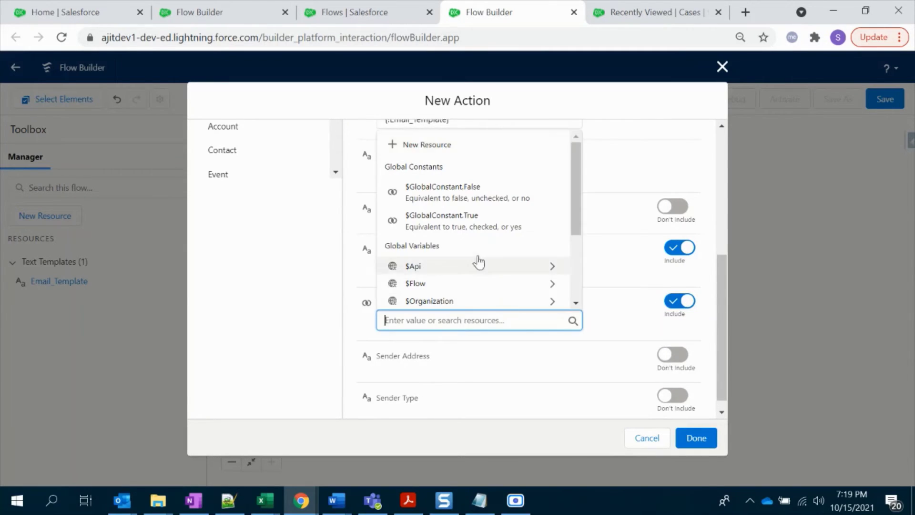
{"action": "left_click", "coordinate": [486, 225]}
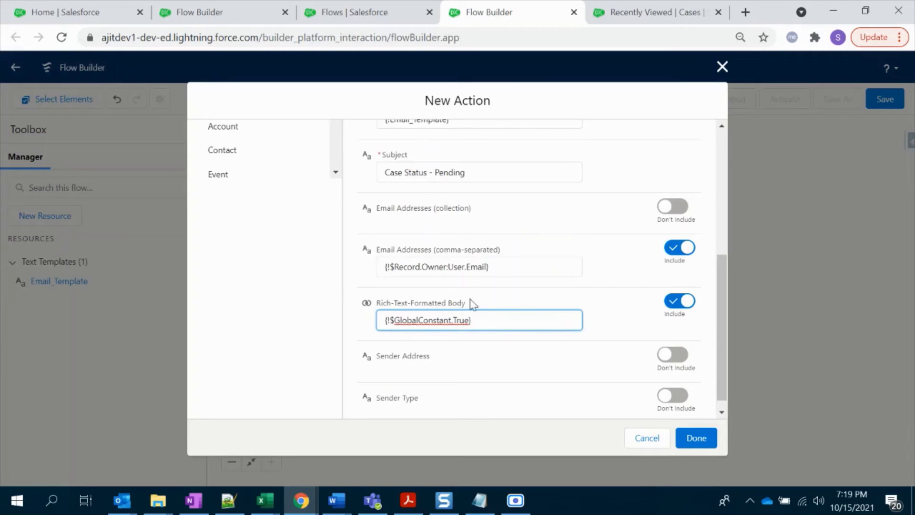
{"action": "left_click", "coordinate": [610, 328]}
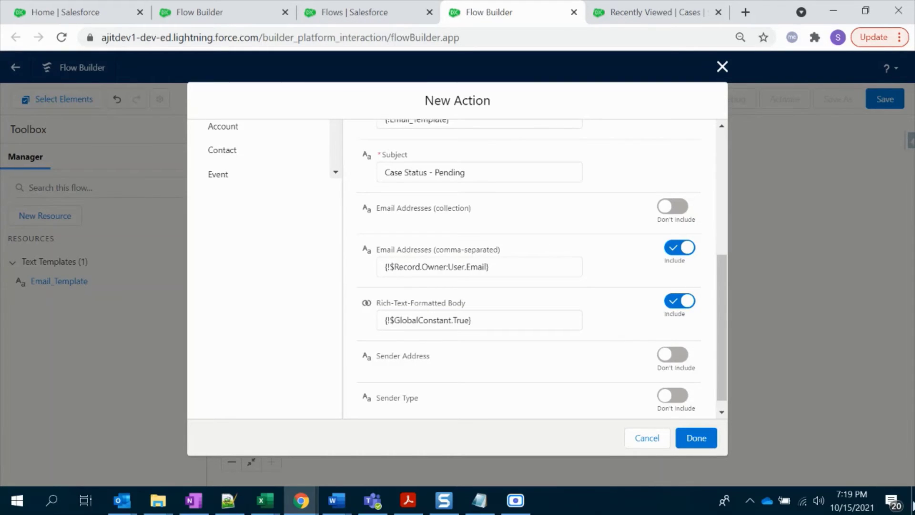
{"action": "mouse_move", "coordinate": [845, 509]}
{"action": "left_click", "coordinate": [709, 439]}
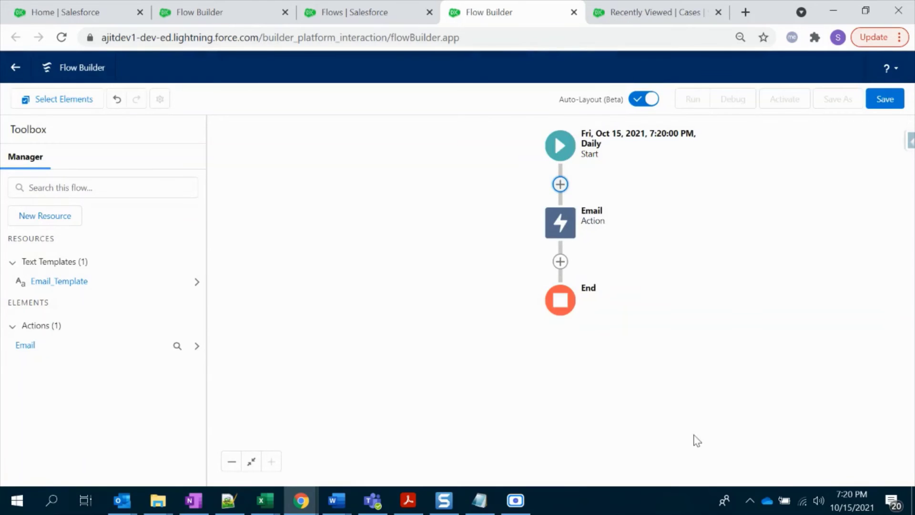
Change the schedule's start time from 7:20 PM to 7:22 PM, keeping Oct 15, 2021 daily.
{"action": "left_click", "coordinate": [563, 151]}
{"action": "left_click", "coordinate": [584, 219]}
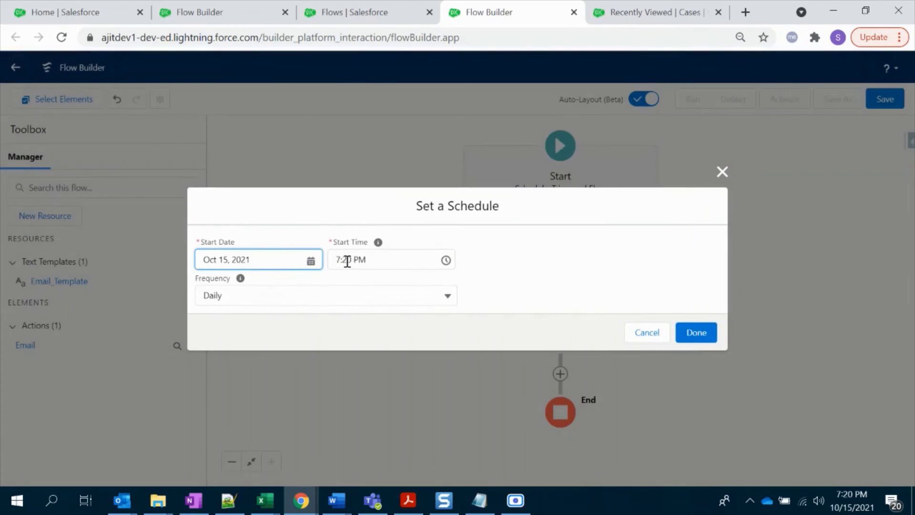
{"action": "left_click", "coordinate": [348, 260]}
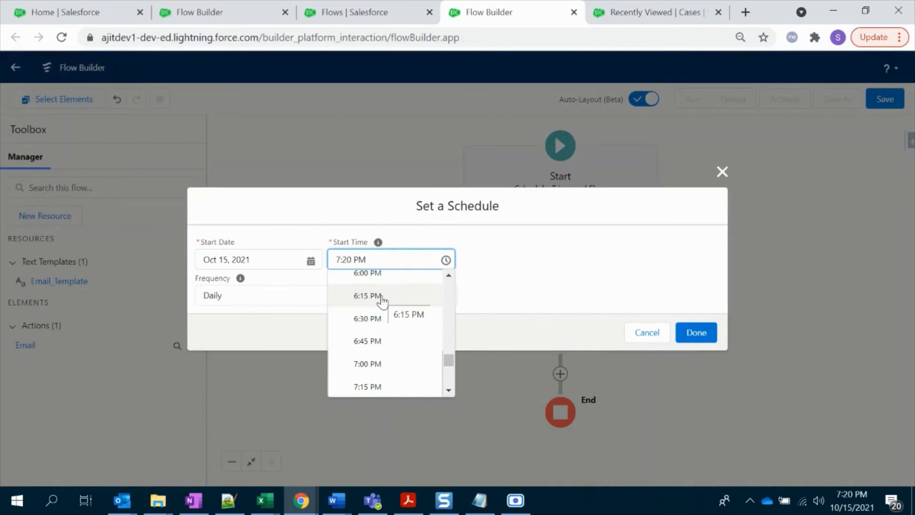
{"action": "key", "text": "BackSpace"}
{"action": "type", "text": "2"}
{"action": "left_click", "coordinate": [565, 297]}
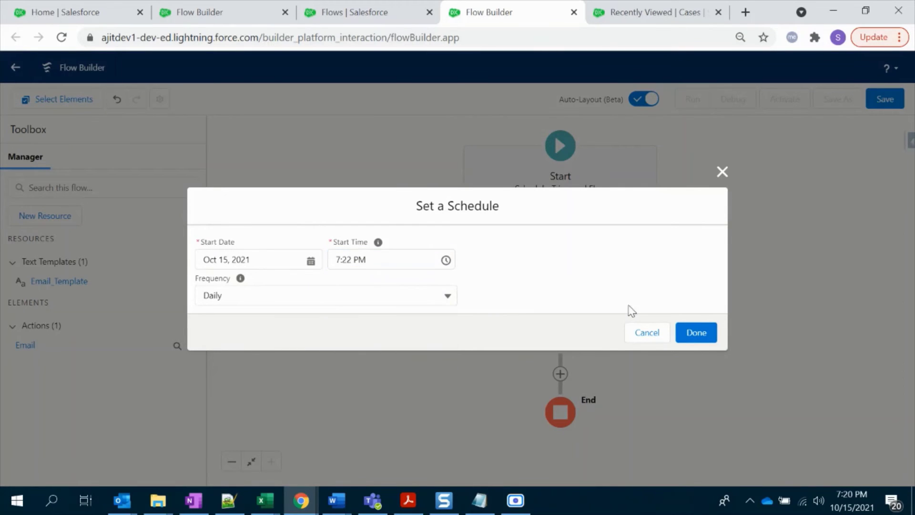
{"action": "left_click", "coordinate": [702, 333]}
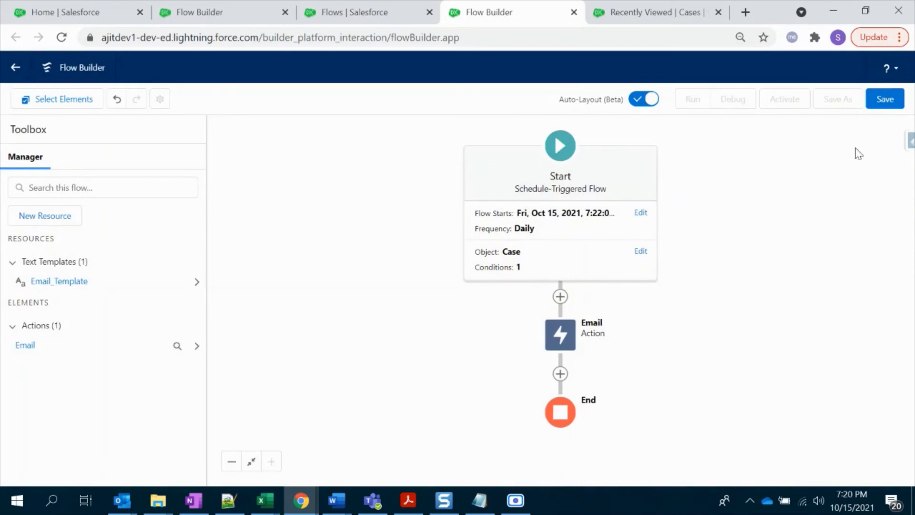
Save the flow as its first version with the label 'Email Reminder to Case Owners'.
{"action": "left_click", "coordinate": [881, 104]}
{"action": "type", "text": "Email Remin"}
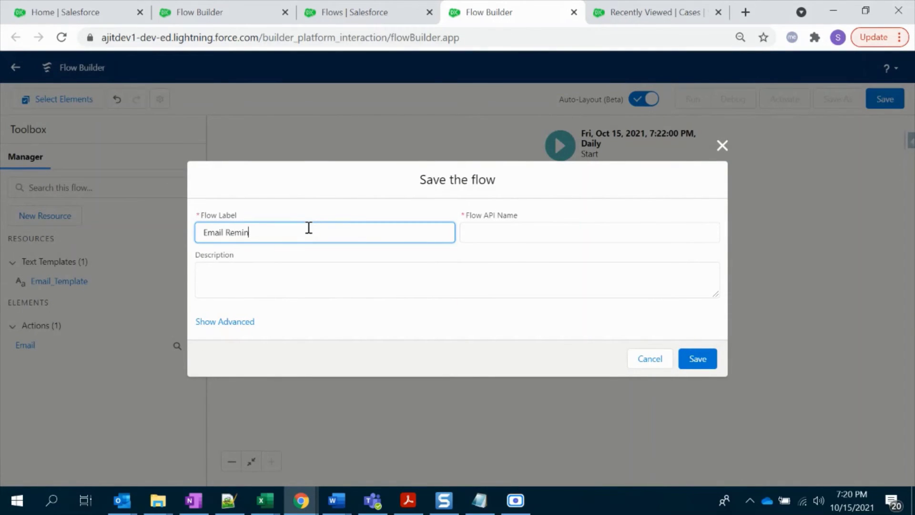
{"action": "type", "text": "der to Case "}
{"action": "type", "text": "On"}
{"action": "type", "text": "ners"}
{"action": "left_click", "coordinate": [348, 269]}
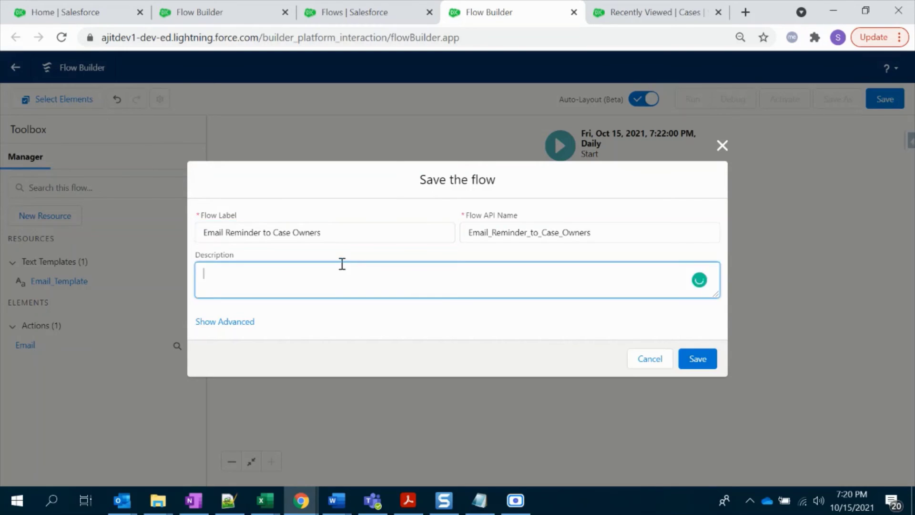
{"action": "left_click", "coordinate": [687, 361]}
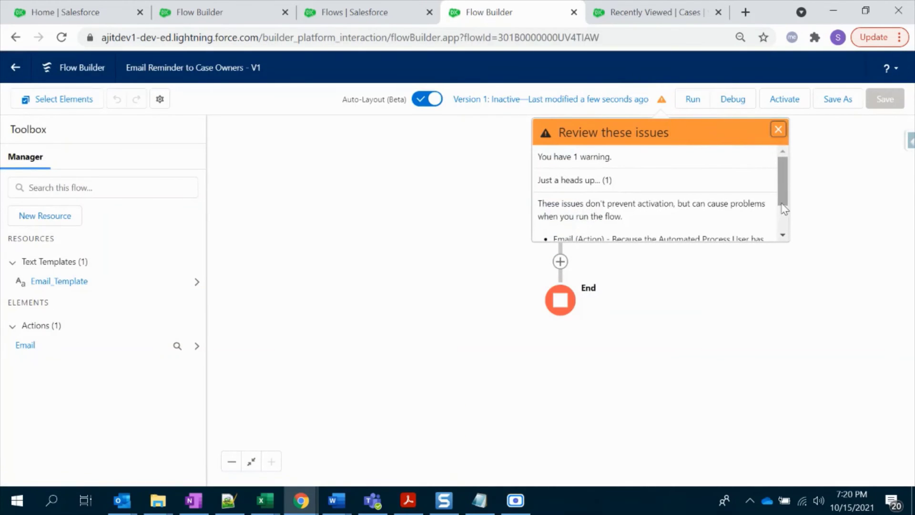
Dismiss the email action warning, activate the flow, and switch to the recently viewed Cases list.
{"action": "scroll", "coordinate": [783, 198], "scroll_direction": "down", "scroll_amount": 2}
{"action": "scroll", "coordinate": [786, 197], "scroll_direction": "up", "scroll_amount": 2}
{"action": "left_click", "coordinate": [778, 129]}
{"action": "left_click", "coordinate": [799, 106]}
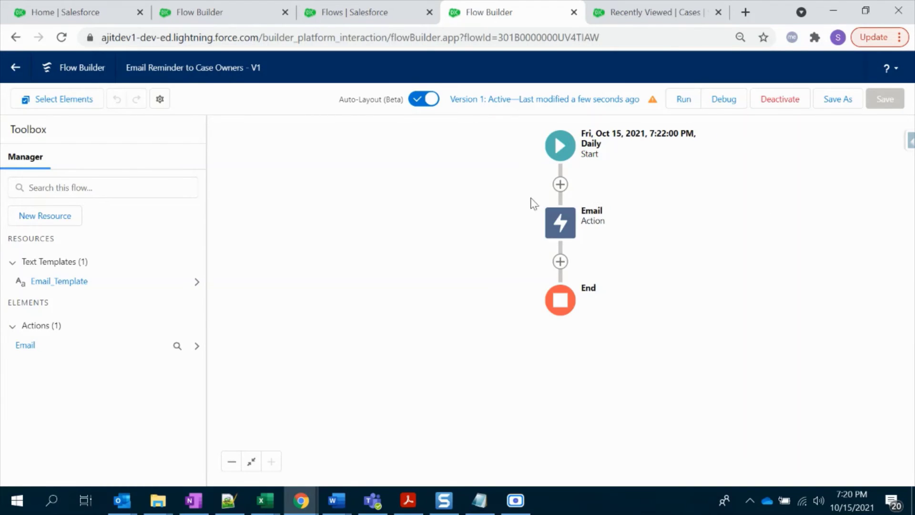
{"action": "left_click", "coordinate": [614, 6]}
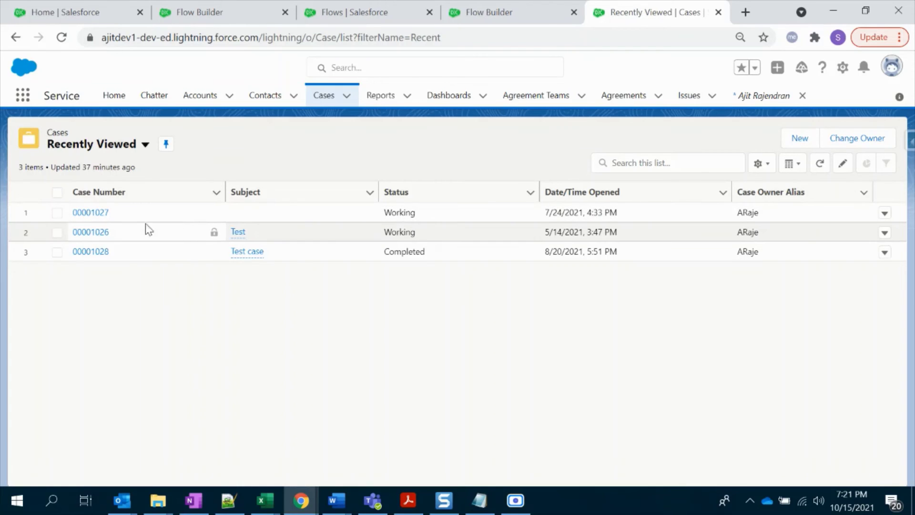
{"action": "left_click", "coordinate": [79, 214]}
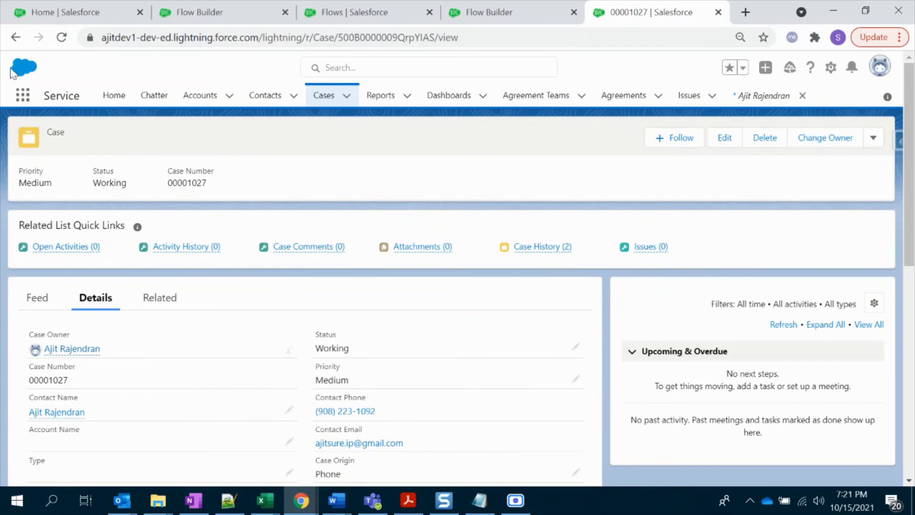
{"action": "left_click", "coordinate": [15, 37]}
{"action": "left_click", "coordinate": [100, 232]}
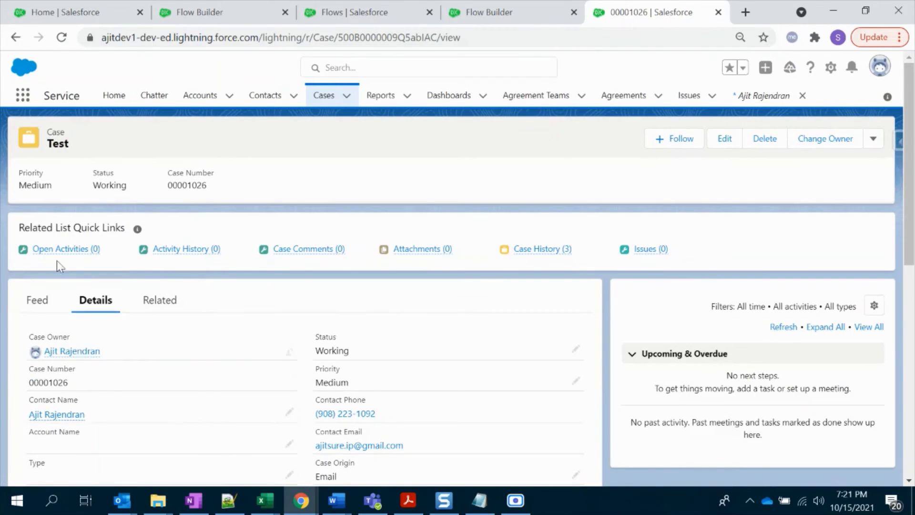
{"action": "left_click", "coordinate": [16, 37]}
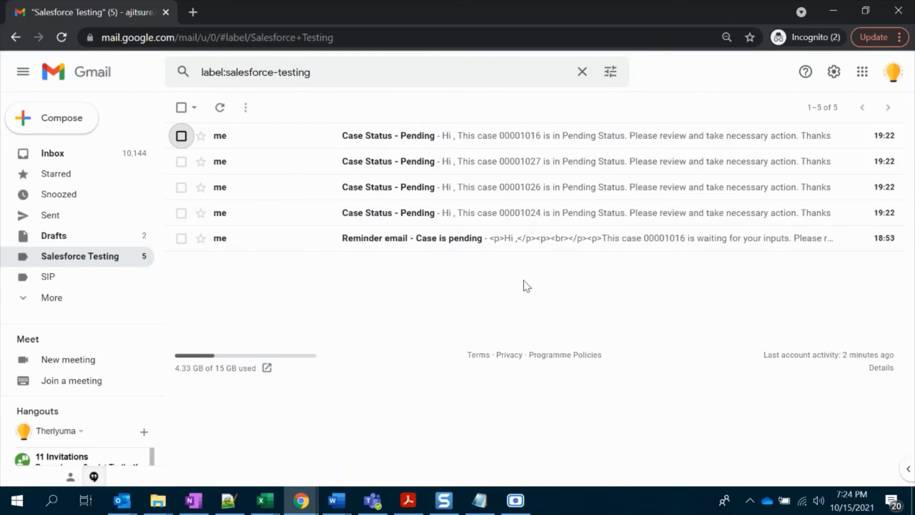
Open the older 18:53 reminder email, mark it as safe, and inspect the raw HTML tags in its body.
{"action": "left_click", "coordinate": [459, 242]}
{"action": "left_click", "coordinate": [361, 296]}
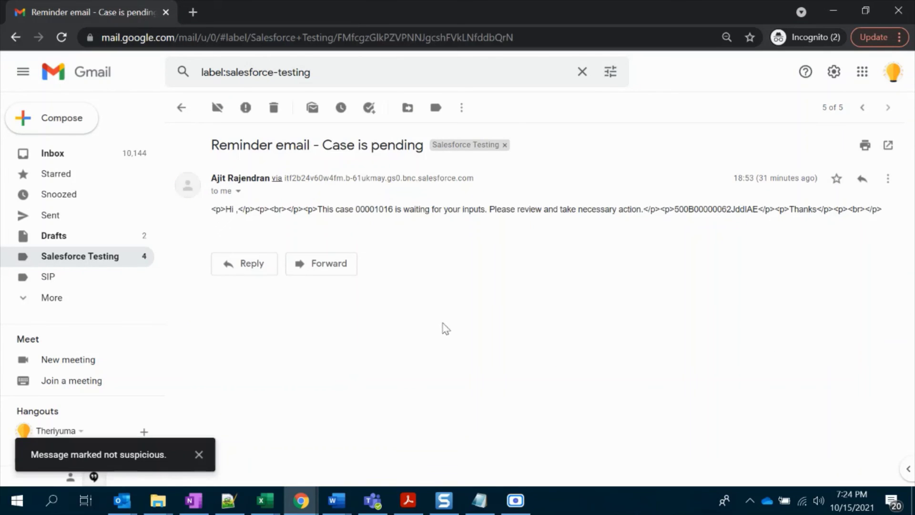
{"action": "mouse_move", "coordinate": [310, 209]}
{"action": "left_mouse_down"}
{"action": "mouse_move", "coordinate": [200, 219]}
{"action": "mouse_move", "coordinate": [313, 213]}
{"action": "left_mouse_up"}
{"action": "left_click", "coordinate": [275, 211]}
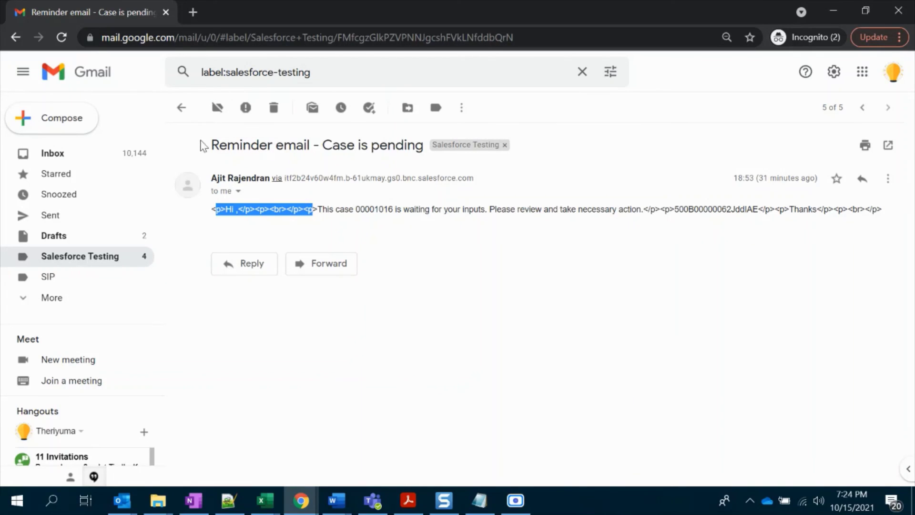
Go back to the Salesforce Testing label's message list.
{"action": "left_click", "coordinate": [118, 265]}
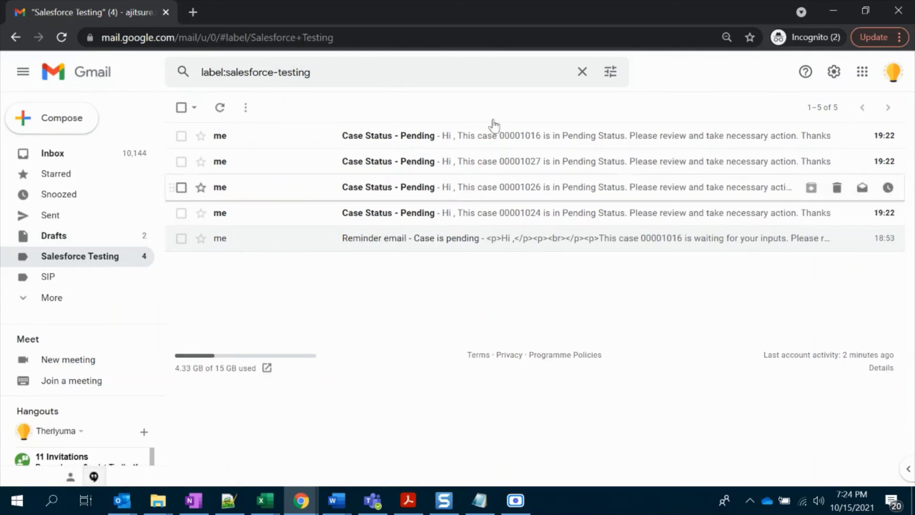